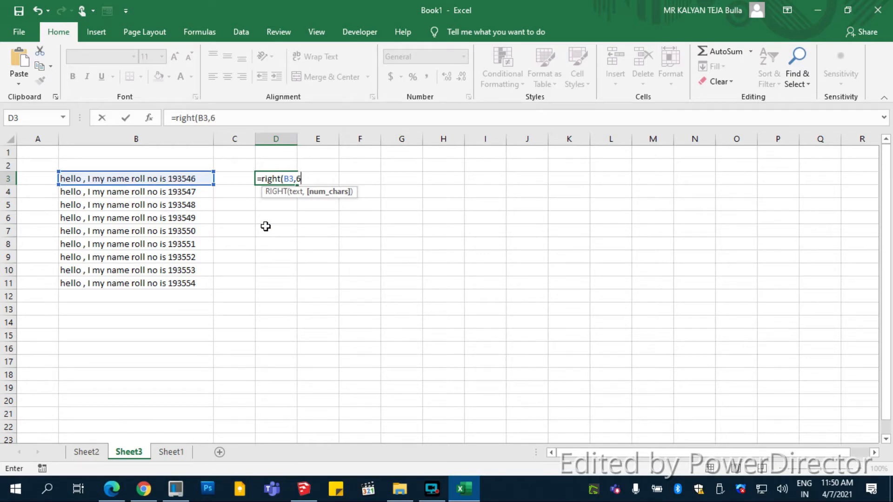
# Finish the RIGHT formula in D3 that extracts the last 6 characters of B3 and fill it down to D11
pyautogui.write(')')
pyautogui.press('Return')
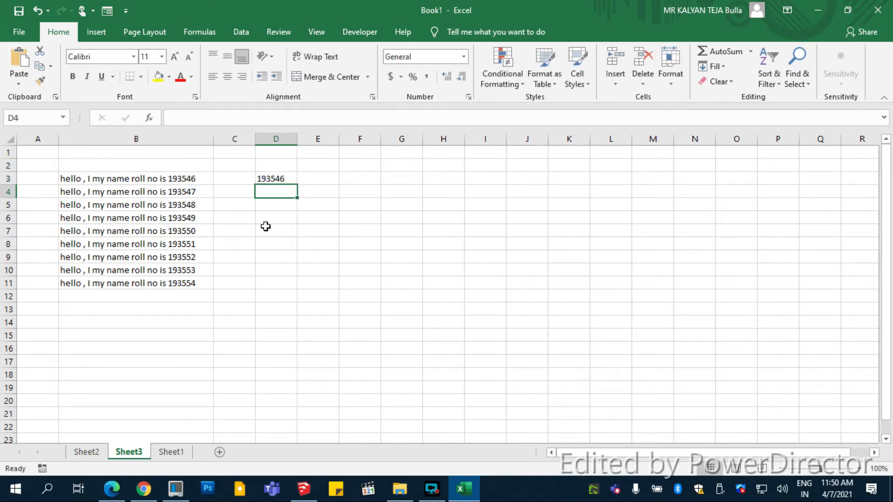
pyautogui.click(277, 179)
pyautogui.moveTo(297, 185); pyautogui.dragTo(299, 289)
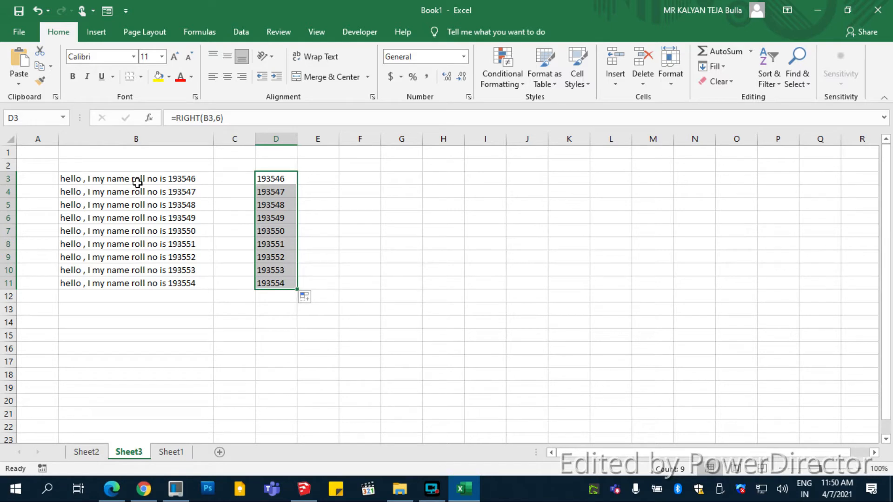
pyautogui.click(276, 205)
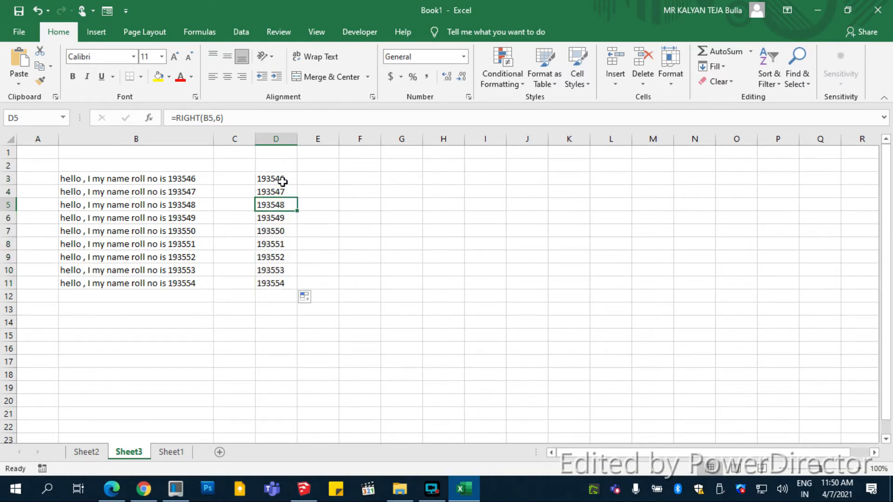
# Change the RIGHT formula in D3 to return 2 characters and fill it down to D11
pyautogui.click(283, 181)
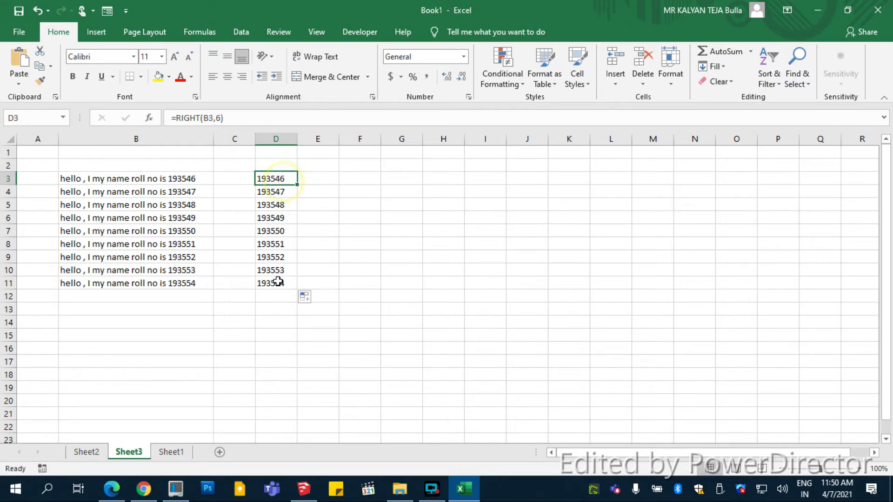
pyautogui.click(225, 118)
pyautogui.press('BackSpace')
pyautogui.write('2')
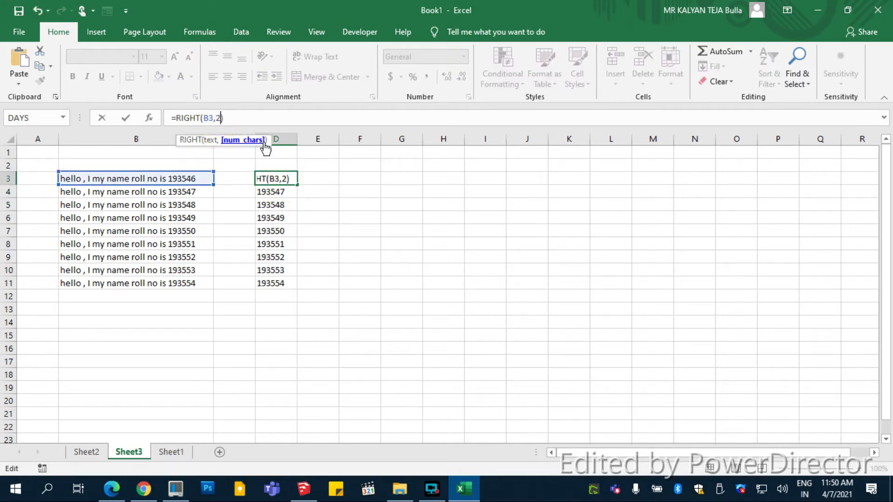
pyautogui.press('Return')
pyautogui.click(287, 177)
pyautogui.moveTo(296, 185); pyautogui.dragTo(292, 284)
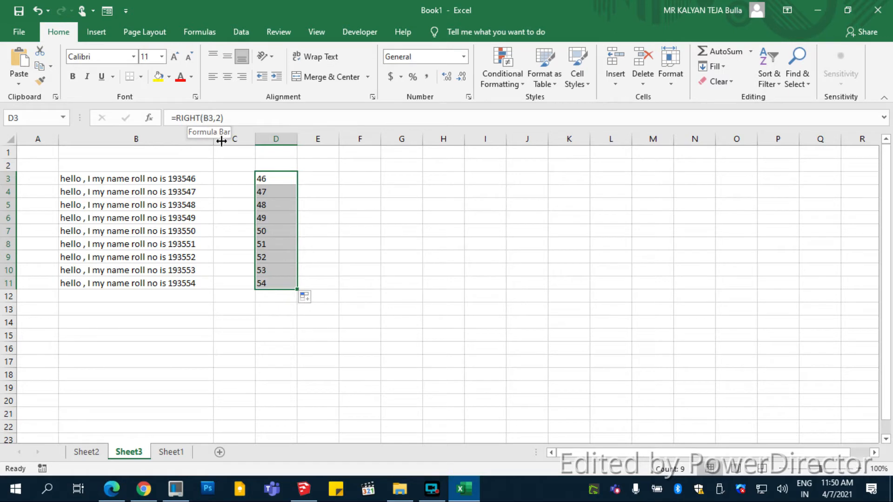
# Replace the RIGHT function in D3 with LEFT, keeping B3 and 2 as its arguments
pyautogui.click(204, 117)
pyautogui.moveTo(203, 117); pyautogui.dragTo(181, 118)
pyautogui.write('Left')
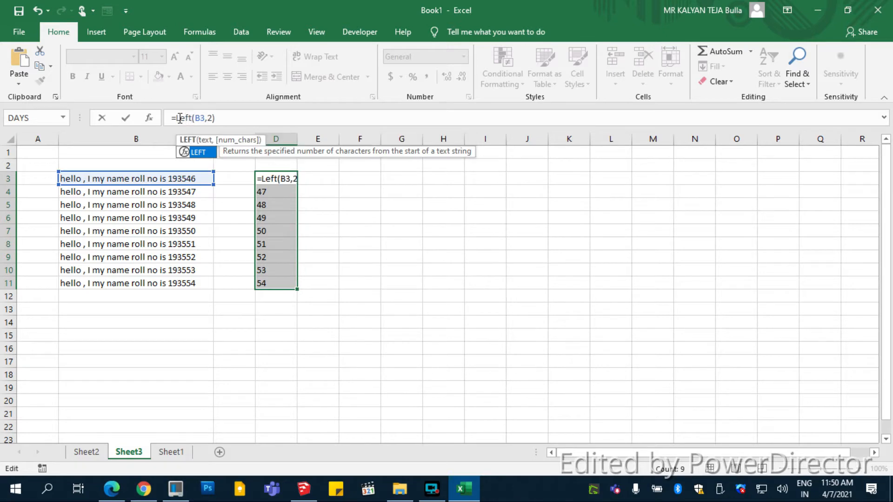
pyautogui.press('Return')
# Delete the cells in A4:G13, leaving only the row 3 entries
pyautogui.click(347, 254)
pyautogui.moveTo(407, 315); pyautogui.dragTo(10, 193)
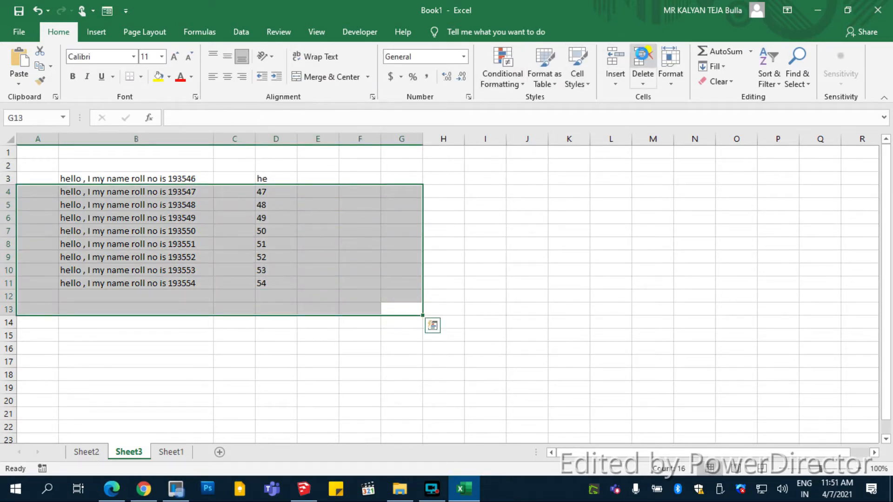
pyautogui.click(644, 55)
# Set the number of characters in D3's LEFT formula to 10
pyautogui.click(282, 182)
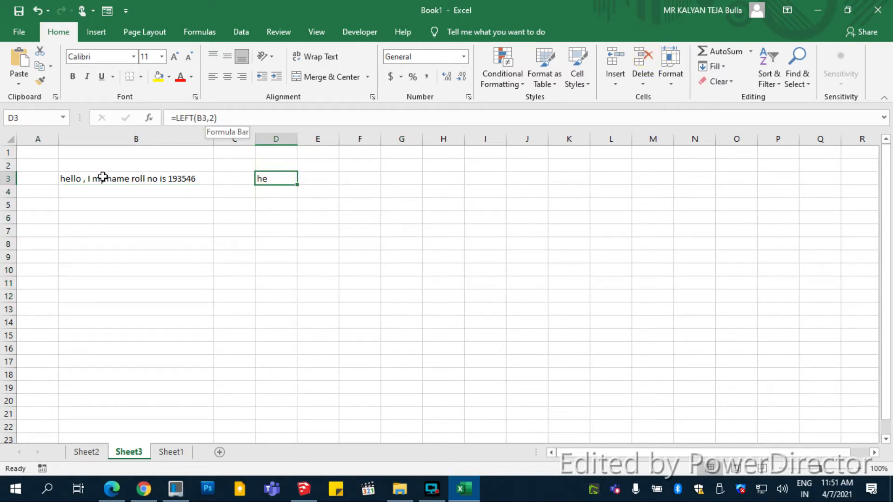
pyautogui.click(217, 119)
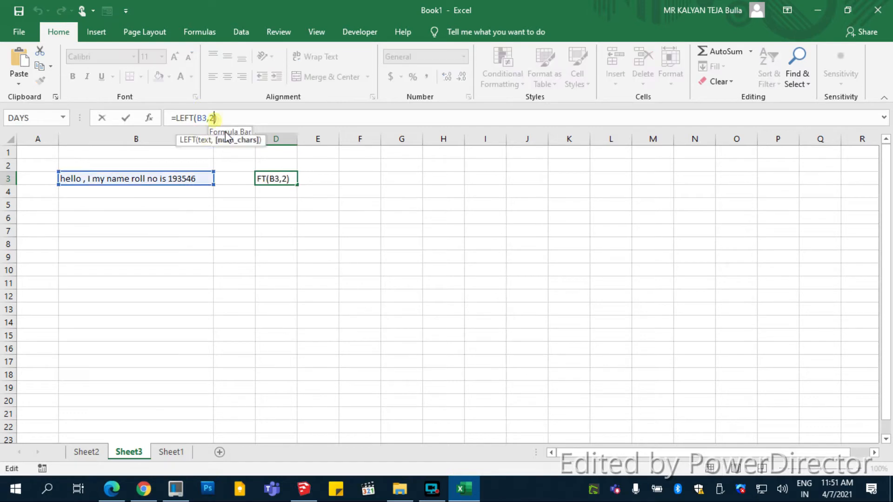
pyautogui.press('BackSpace')
pyautogui.write('10')
pyautogui.press('Return')
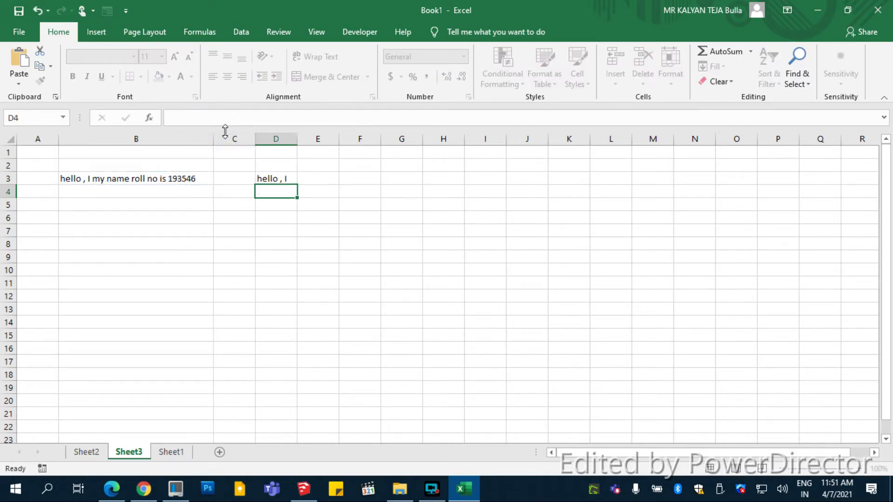
# Set the number of characters in D3's LEFT formula to 12
pyautogui.click(293, 180)
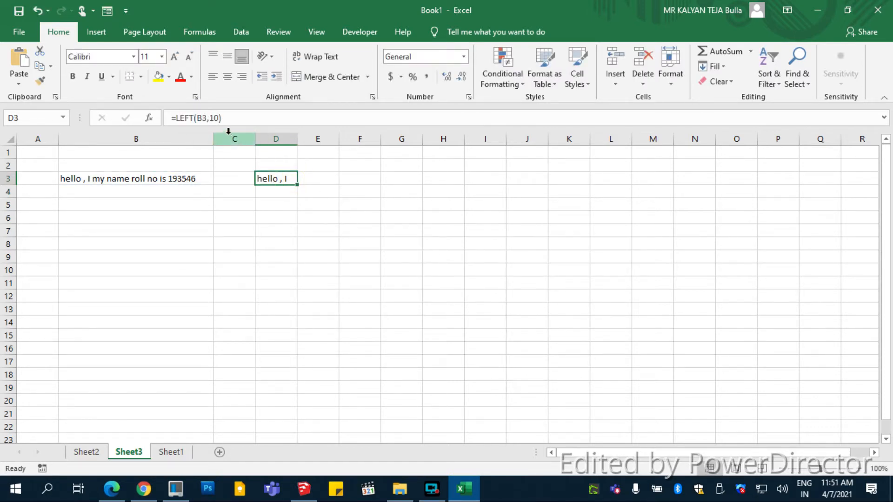
pyautogui.click(217, 119)
pyautogui.press('BackSpace')
pyautogui.write('2')
pyautogui.press('Return')
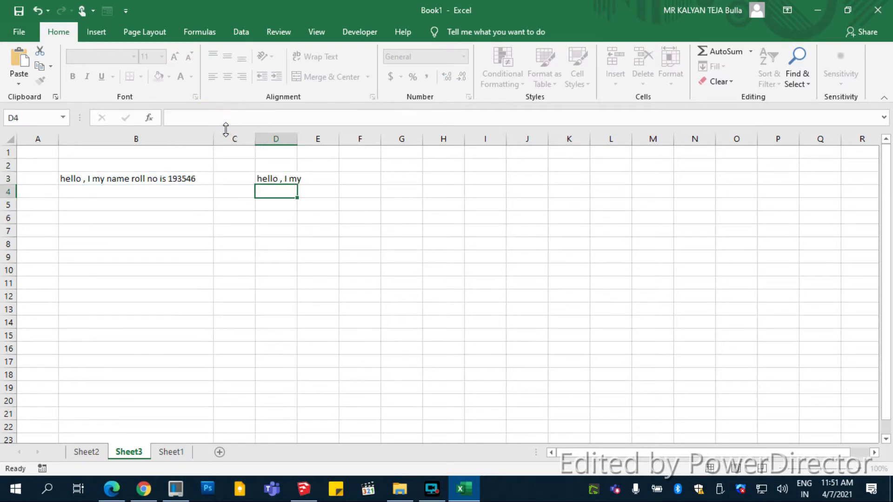
# Clear the LEFT formula from cell D3
pyautogui.click(277, 179)
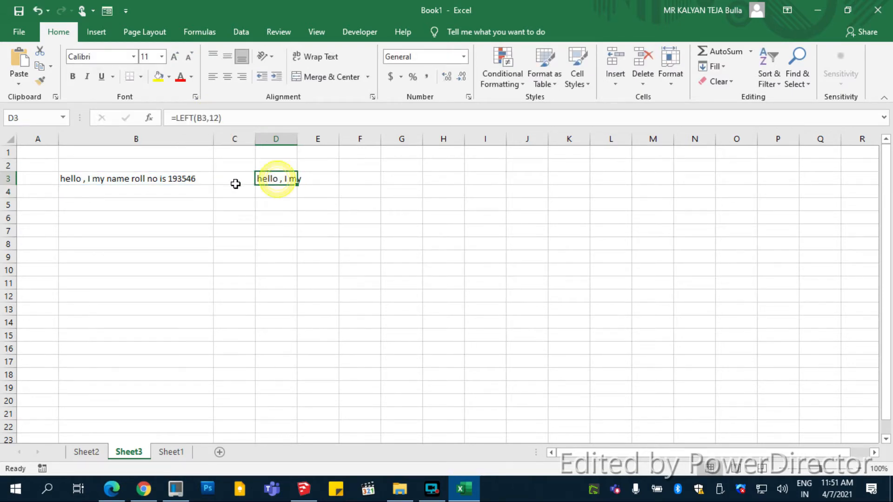
pyautogui.press('Delete')
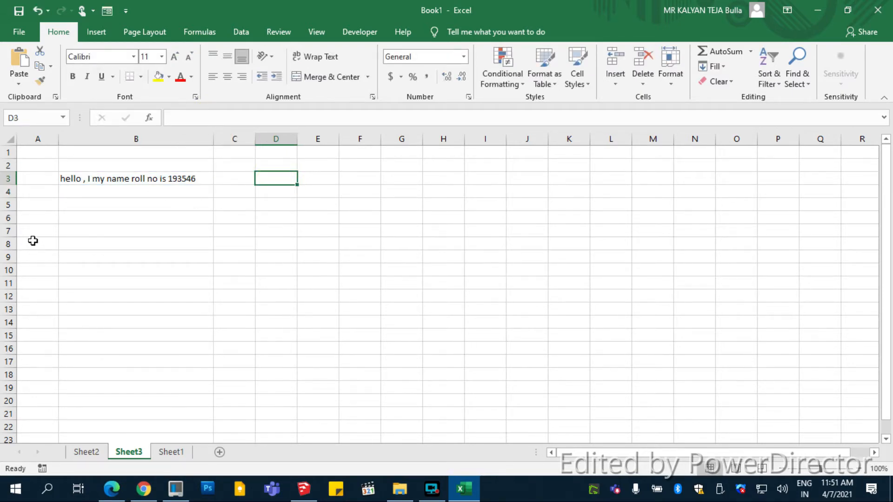
pyautogui.click(174, 184)
pyautogui.press('Delete')
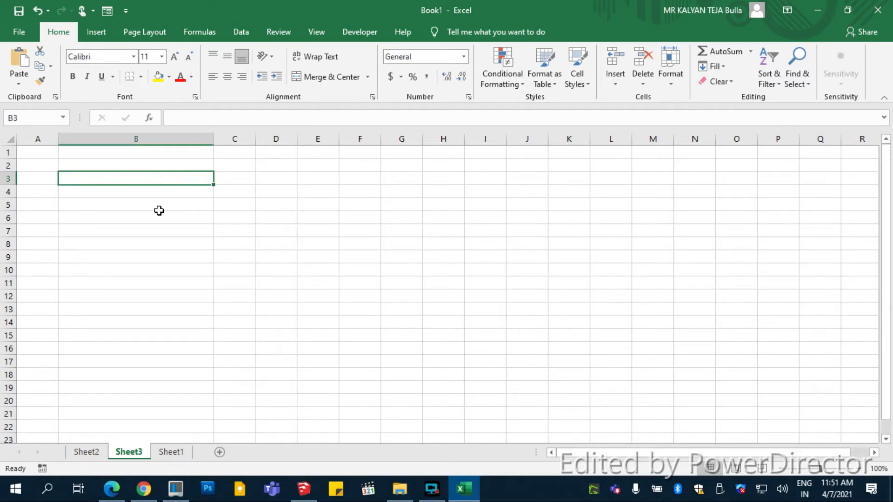
pyautogui.hotkey('ctrl', 'z')
# Enter the formula =FIND("m", B3) in cell E3 to locate the letter m in the sentence
pyautogui.click(236, 179)
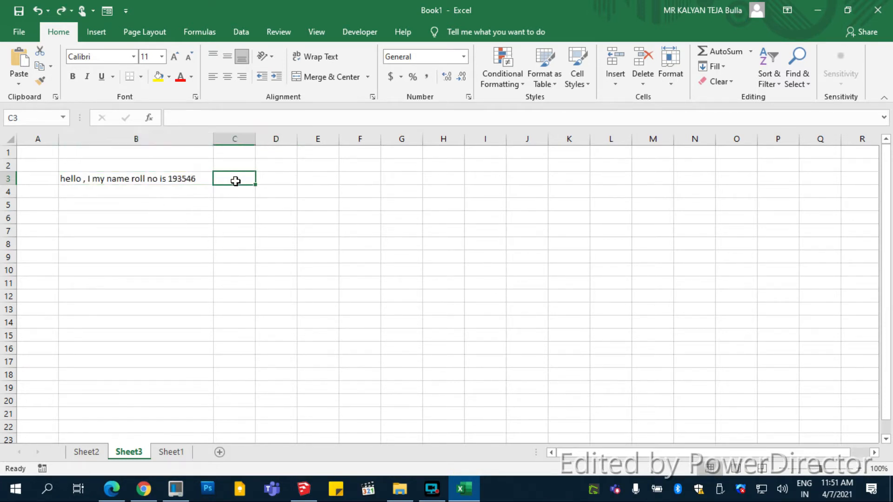
pyautogui.click(302, 181)
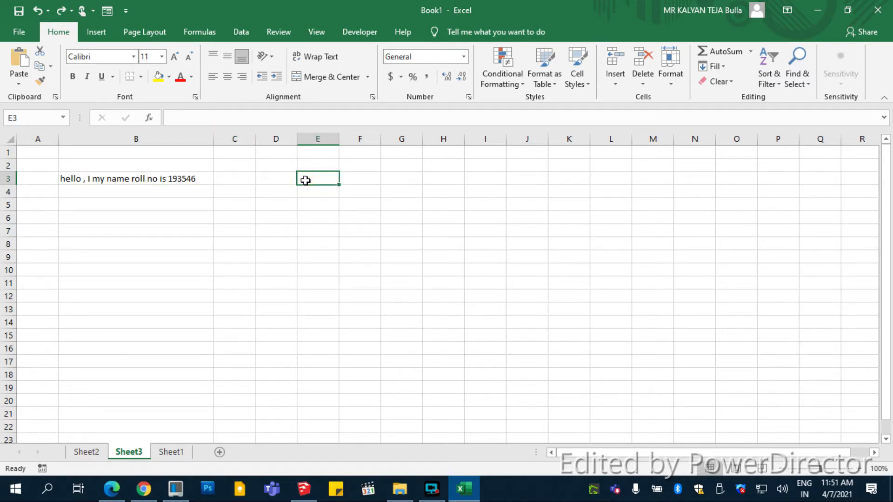
pyautogui.write('=find(')
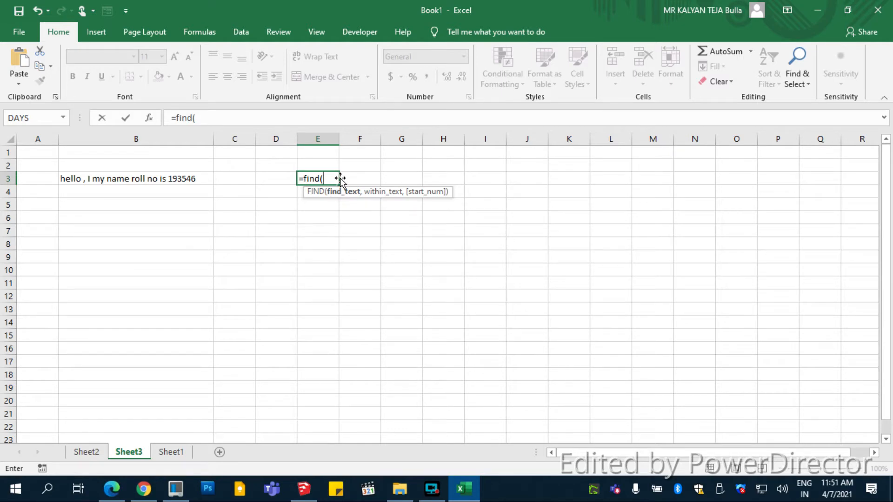
pyautogui.write('"m",')
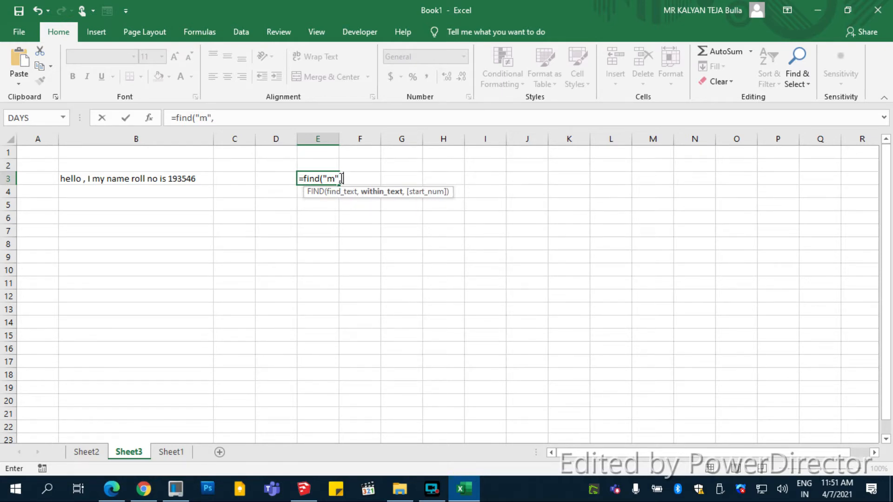
pyautogui.click(165, 182)
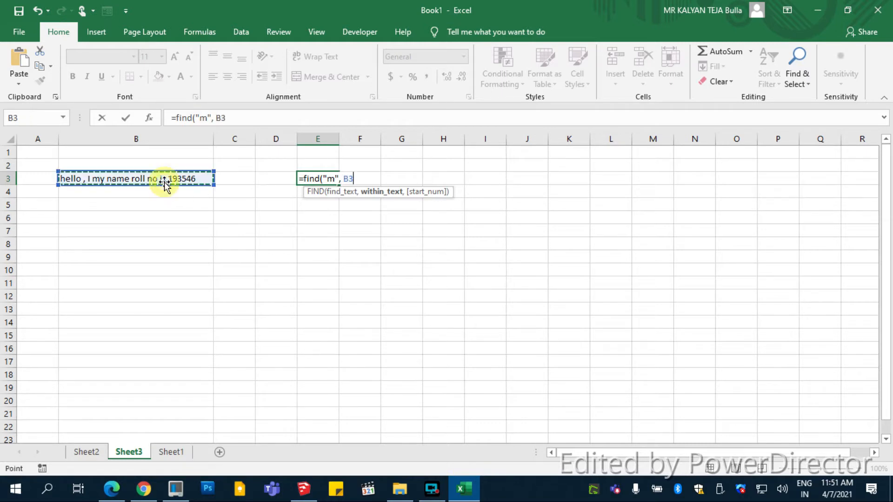
pyautogui.write(')')
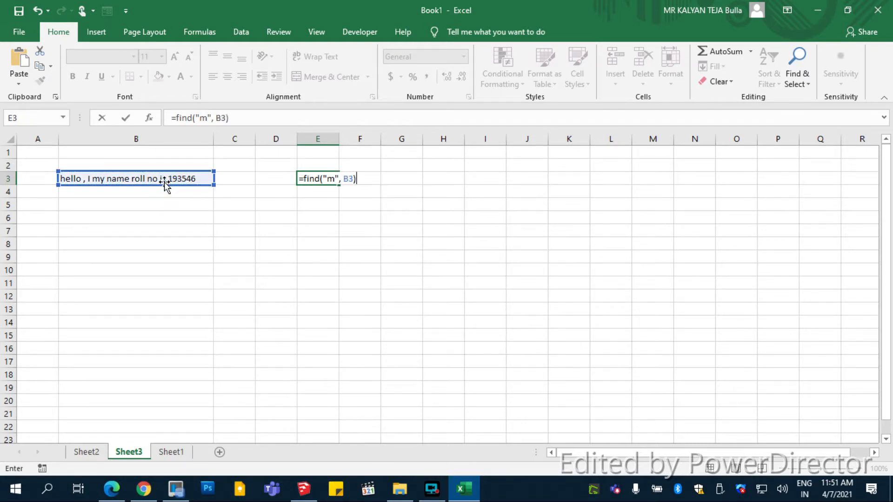
pyautogui.press('Return')
# Change the search text in E3's FIND formula to "h"
pyautogui.click(324, 179)
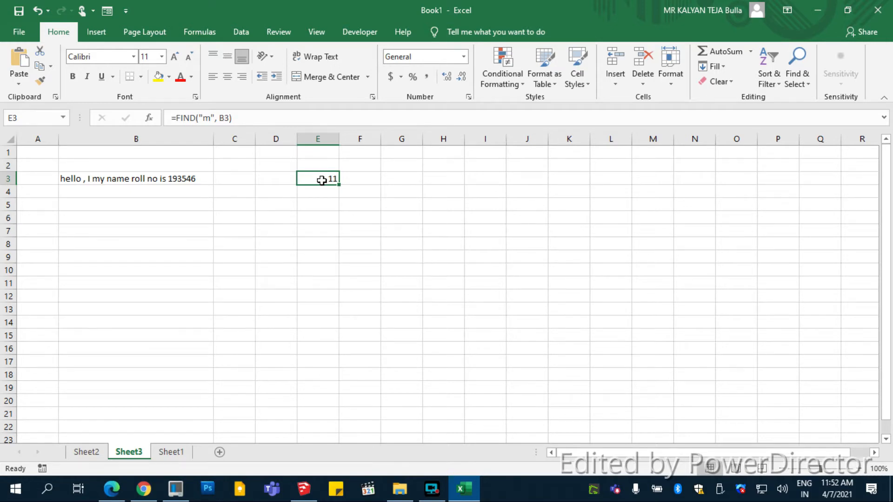
pyautogui.click(212, 115)
pyautogui.press('BackSpace')
pyautogui.write('h')
pyautogui.press('Return')
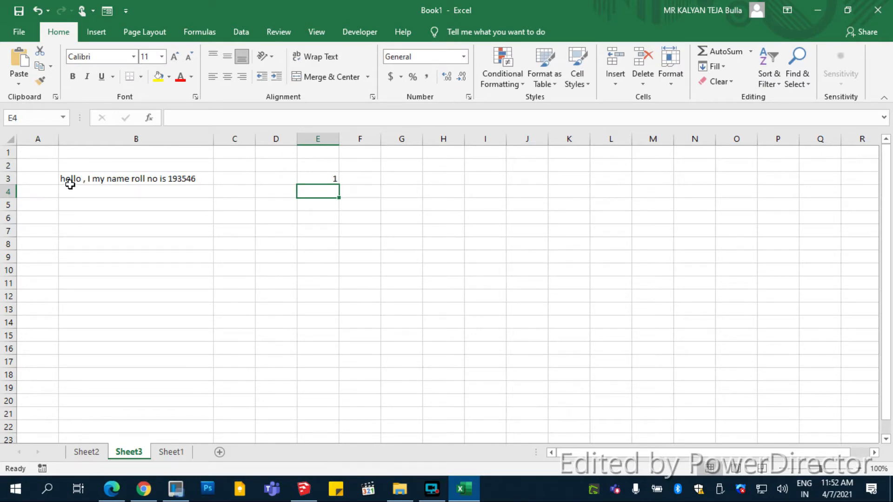
# Change the search text in E3's FIND formula to a lowercase "l"
pyautogui.click(321, 178)
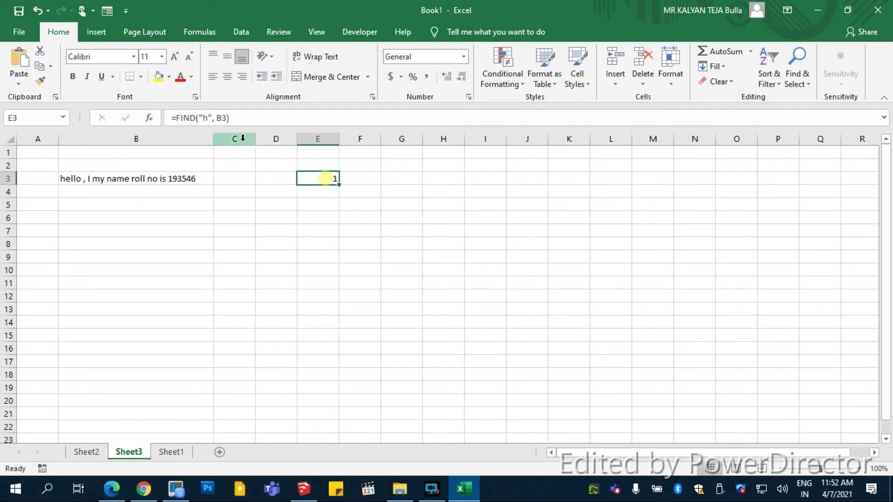
pyautogui.click(205, 118)
pyautogui.press('BackSpace')
pyautogui.write('I')
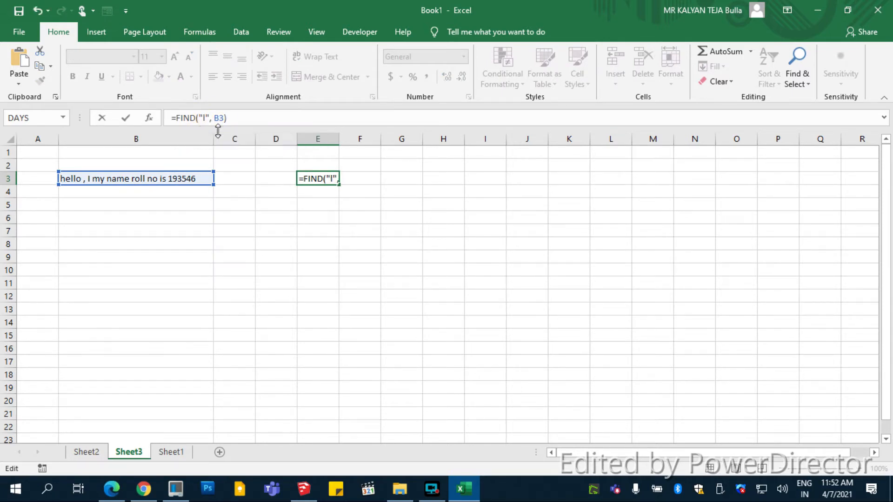
pyautogui.press('Return')
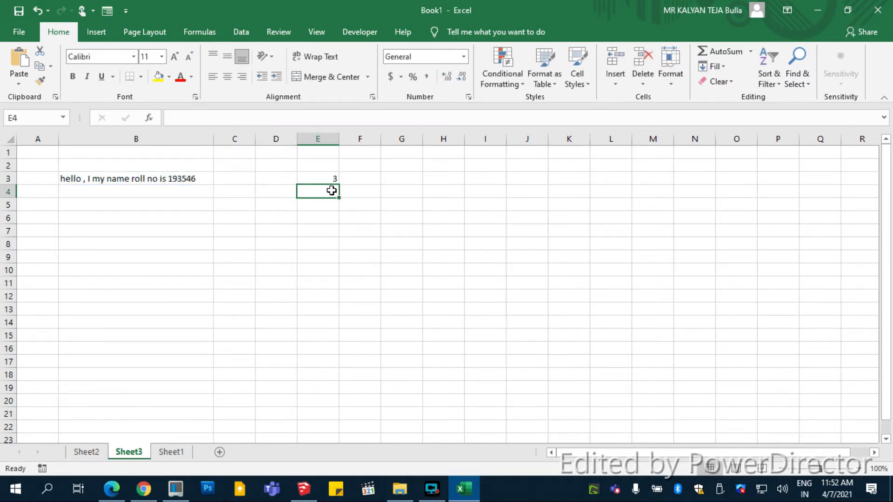
pyautogui.click(325, 178)
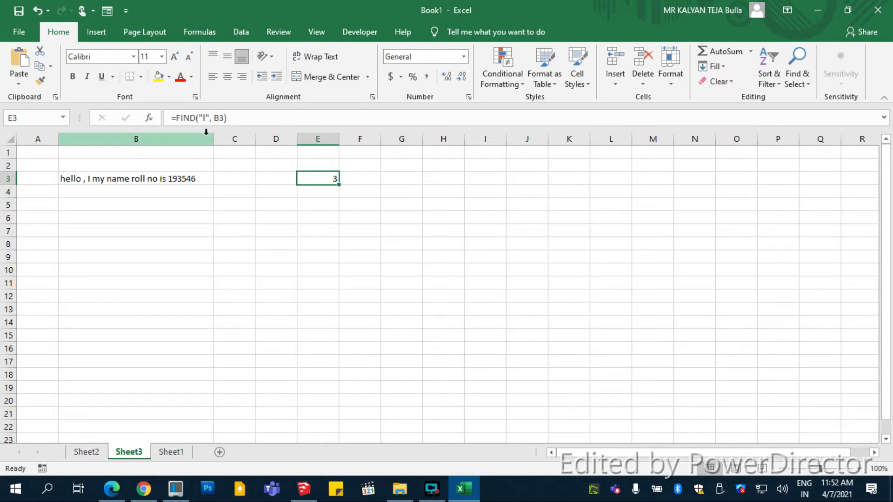
pyautogui.click(244, 217)
pyautogui.moveTo(402, 205); pyautogui.dragTo(104, 177)
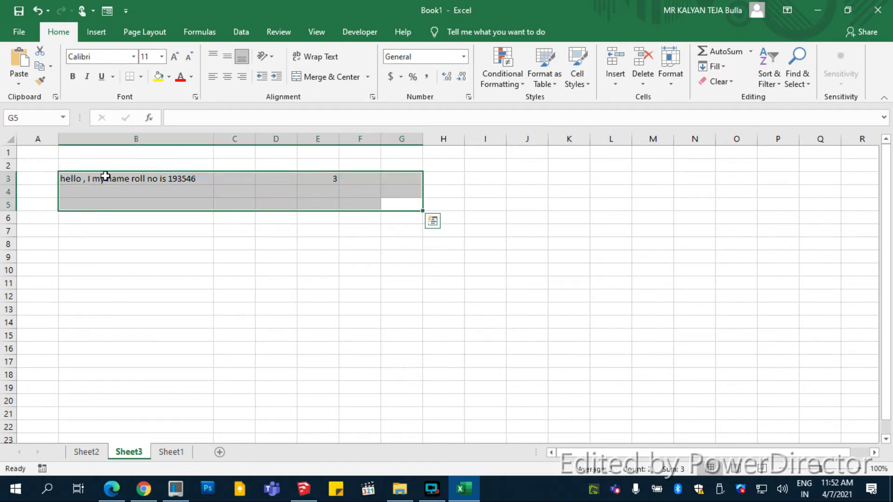
pyautogui.press('Delete')
pyautogui.click(131, 247)
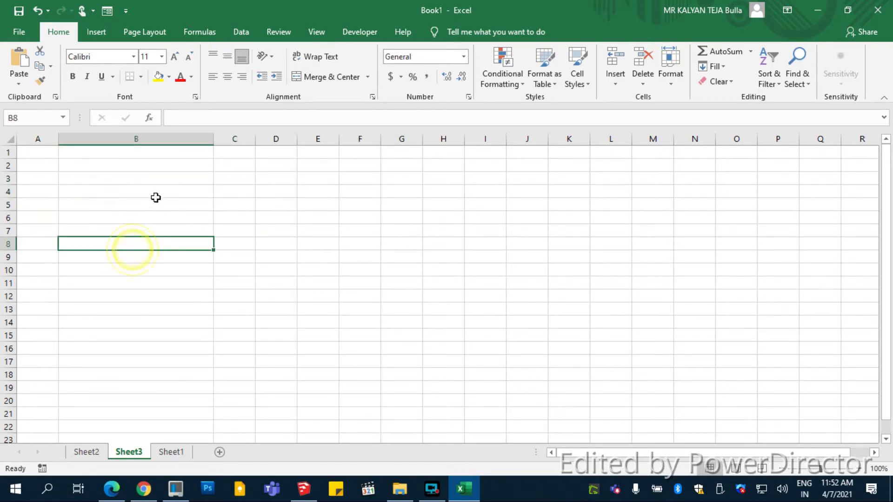
pyautogui.hotkey('ctrl', 'z')
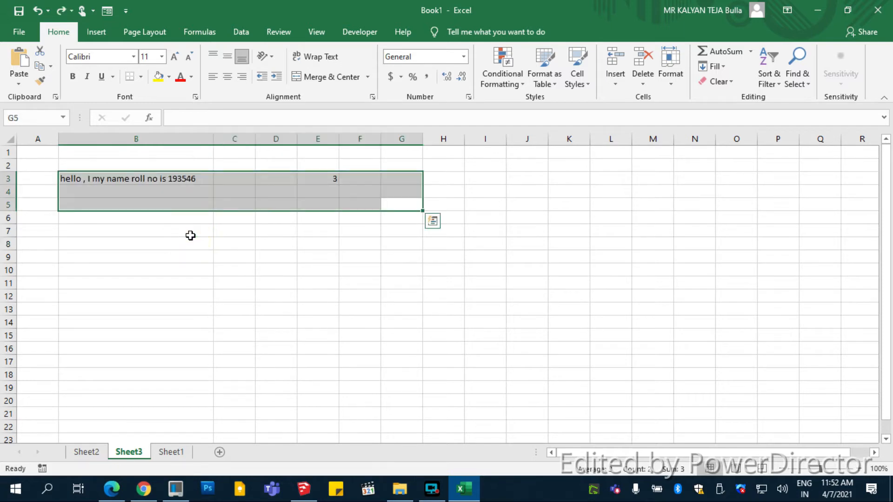
# Replace the FIND formula in cell E3 with =MID(B3,3,5) to extract five characters of the sentence from position 3
pyautogui.click(330, 178)
pyautogui.press('Delete')
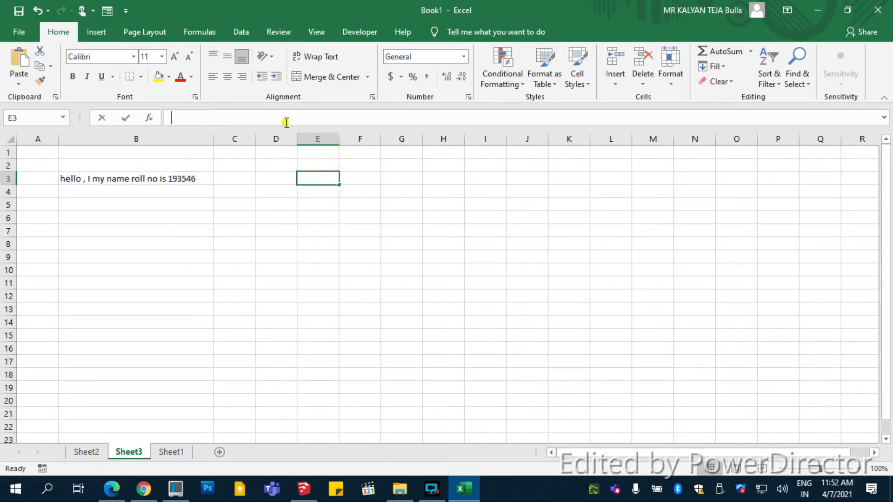
pyautogui.write('=mid(')
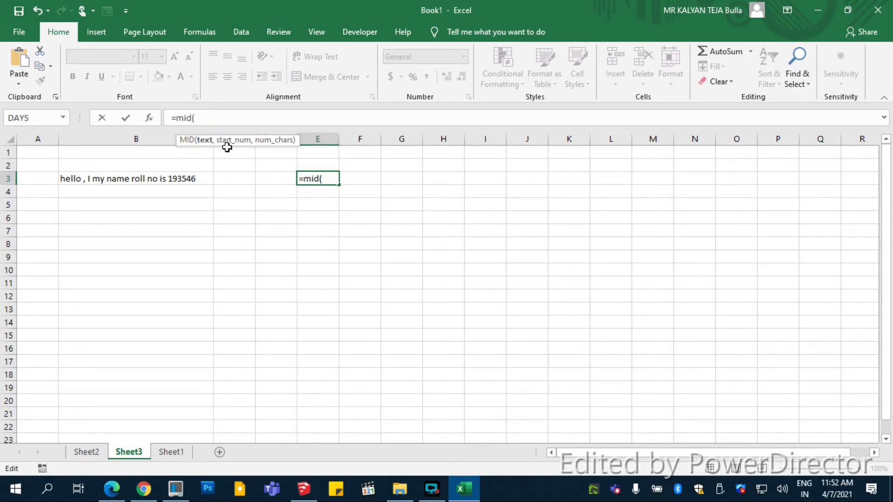
pyautogui.click(98, 179)
pyautogui.write(',')
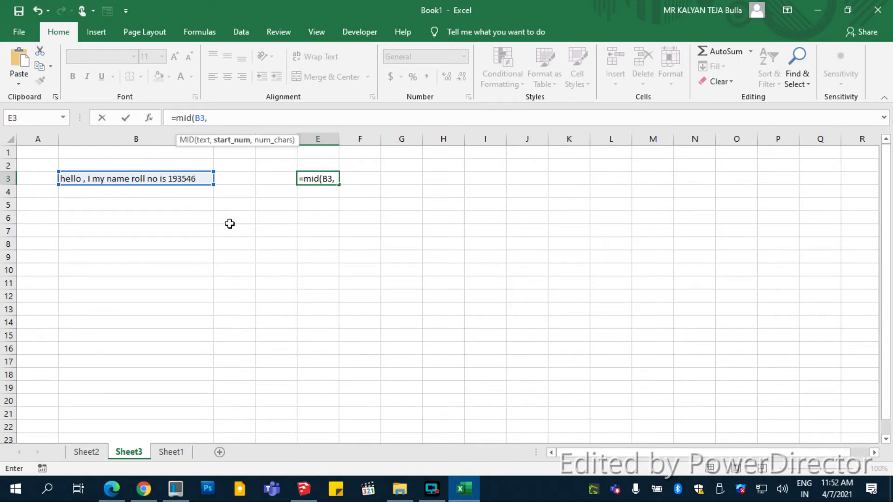
pyautogui.write('3')
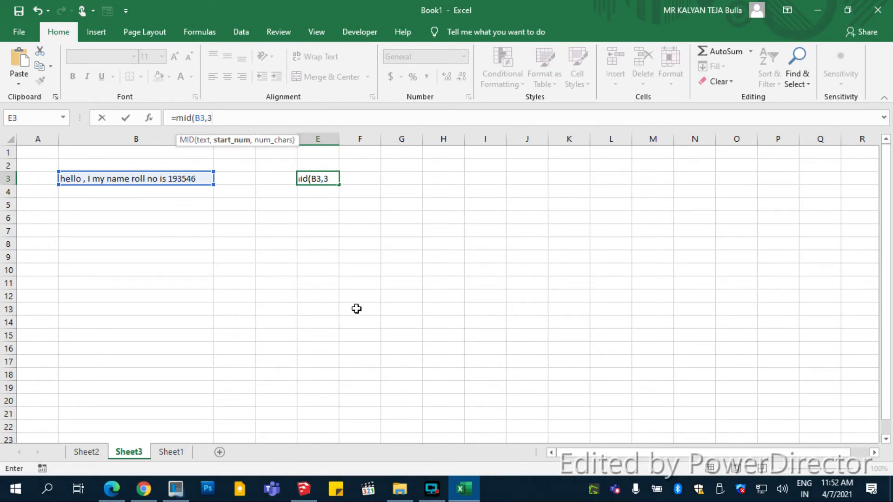
pyautogui.write(',')
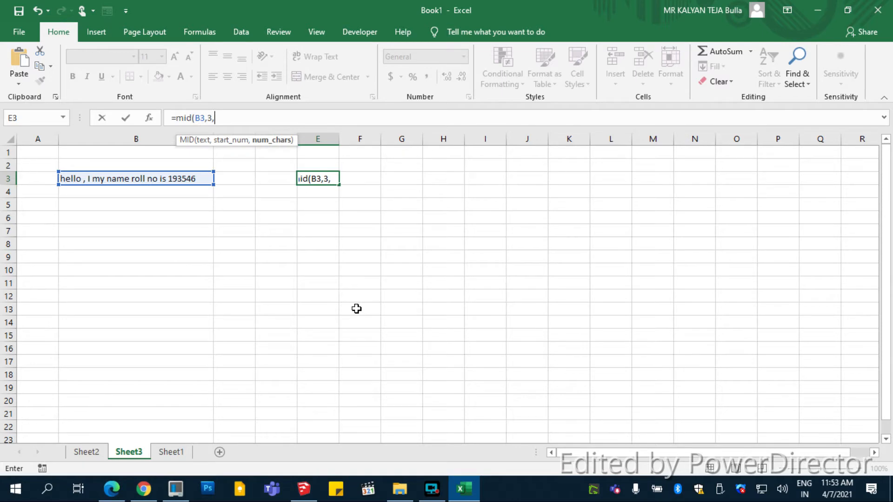
pyautogui.write('5)')
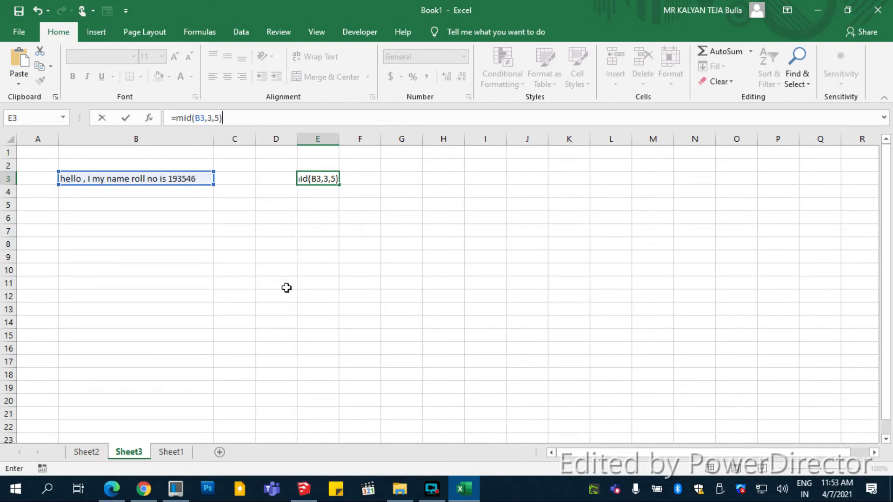
pyautogui.press('Return')
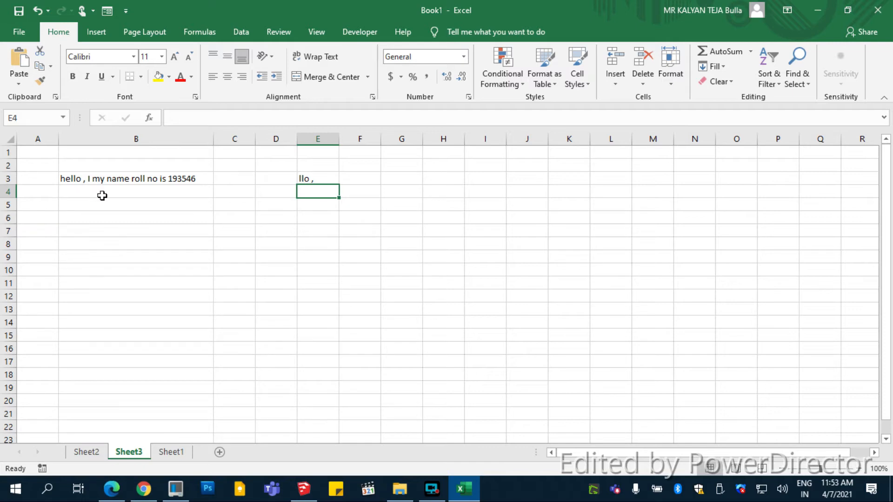
# Change E3's MID formula to start at character 11 and return 8 characters
pyautogui.click(324, 179)
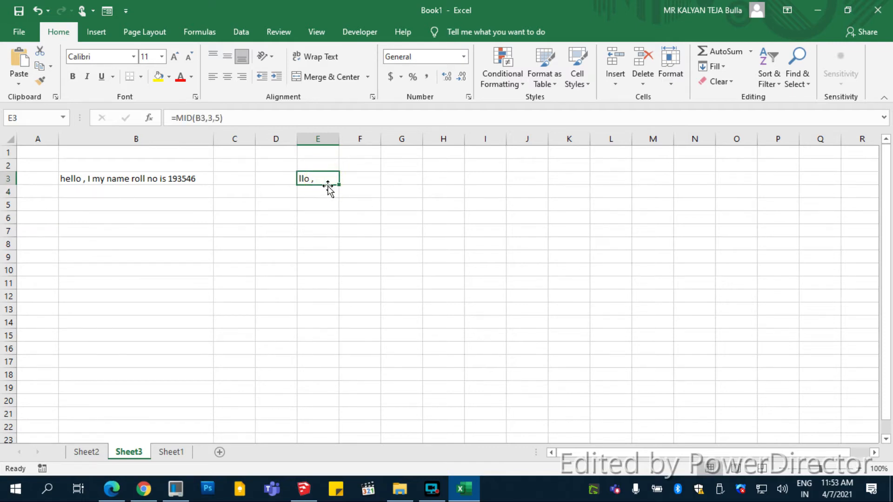
pyautogui.click(210, 117)
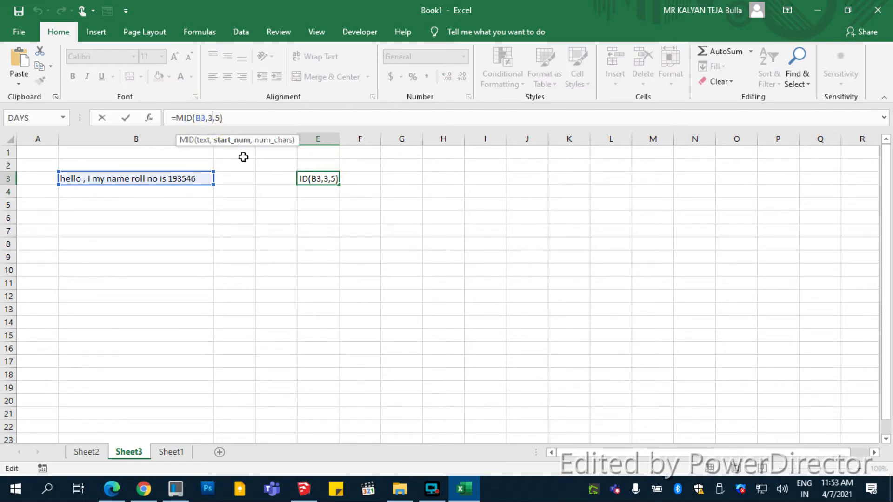
pyautogui.press('BackSpace')
pyautogui.write('11')
pyautogui.press('Right')
pyautogui.press('Right')
pyautogui.press('BackSpace')
pyautogui.write('7')
pyautogui.press('Return')
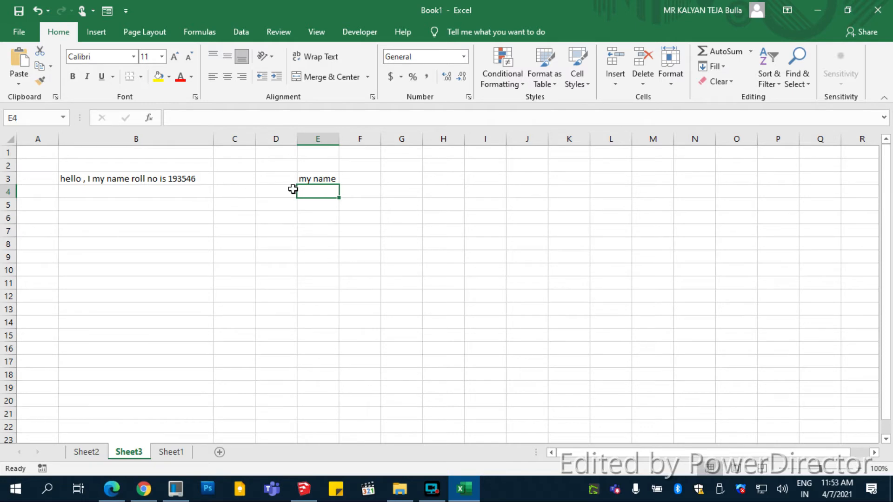
# Set the number of characters in E3's MID formula to 9 and widen column E to fit the text
pyautogui.click(313, 178)
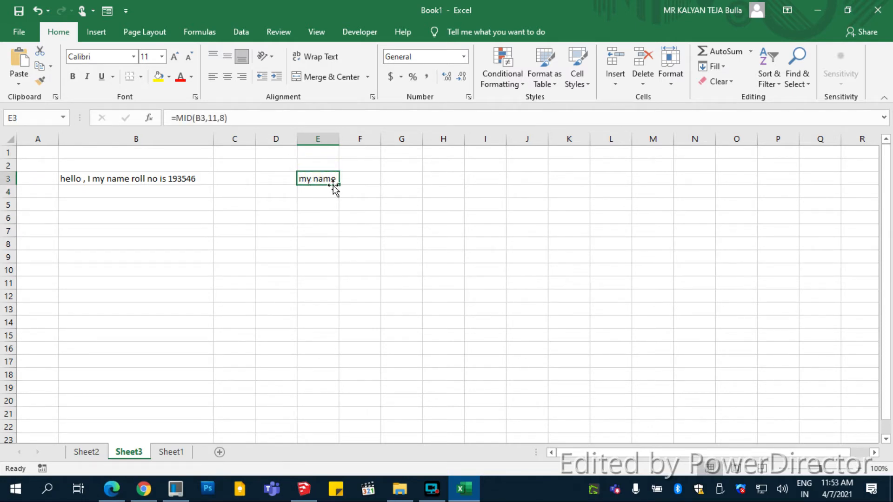
pyautogui.click(224, 118)
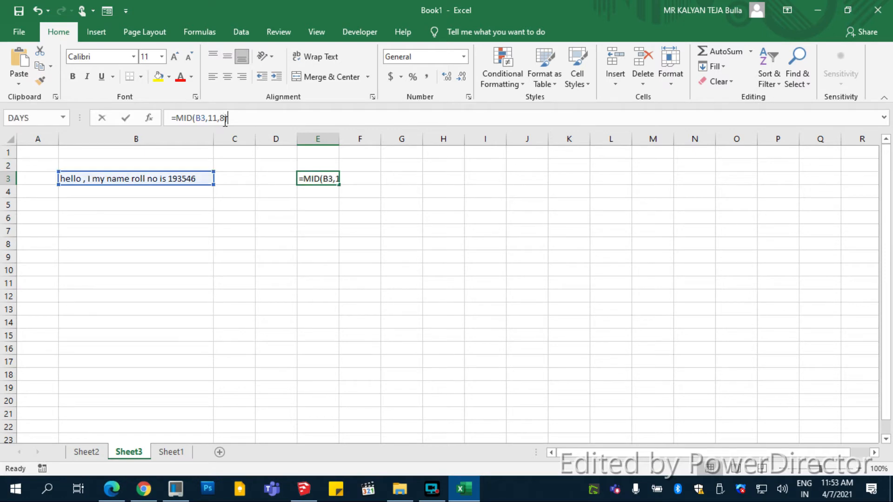
pyautogui.press('BackSpace')
pyautogui.write('9')
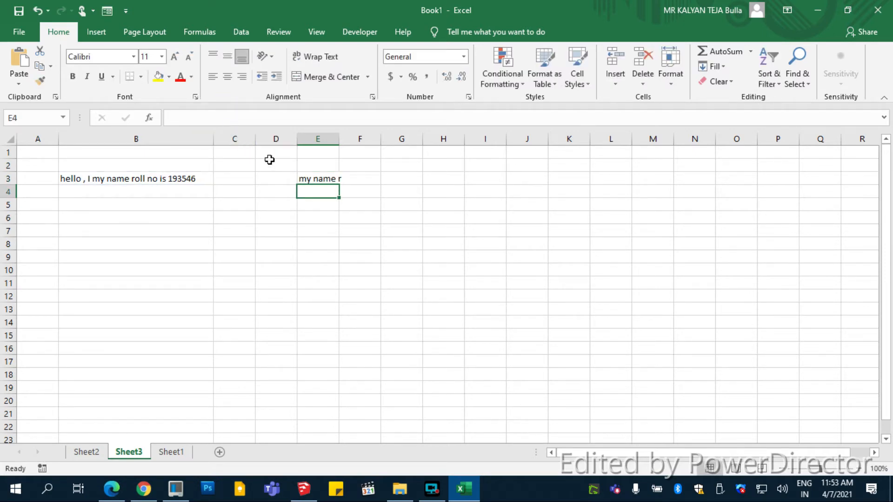
pyautogui.moveTo(339, 140); pyautogui.dragTo(378, 148)
# Clear the MID formula from cell E3 and the sample sentence from cell B3
pyautogui.click(350, 175)
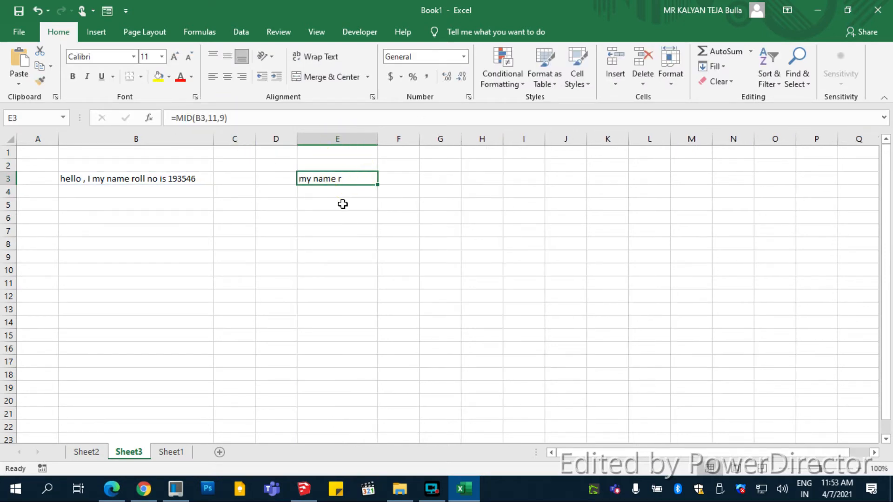
pyautogui.press('Delete')
pyautogui.click(126, 187)
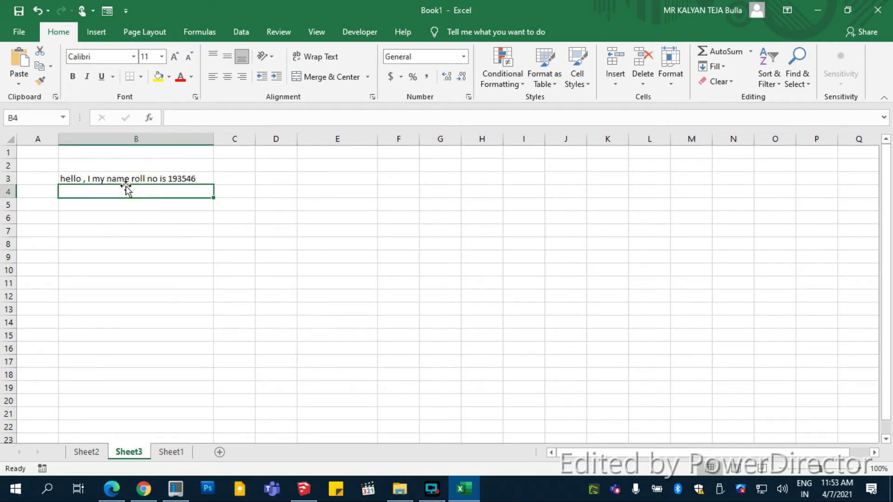
pyautogui.click(136, 180)
pyautogui.press('Delete')
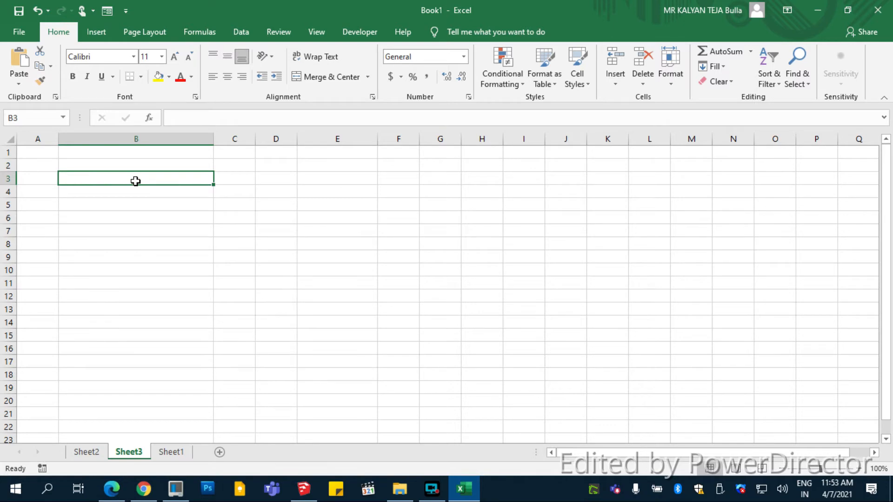
# On Sheet2, enter the headings EMAIL IDS in cell B2 and Domain in cell D2
pyautogui.click(86, 452)
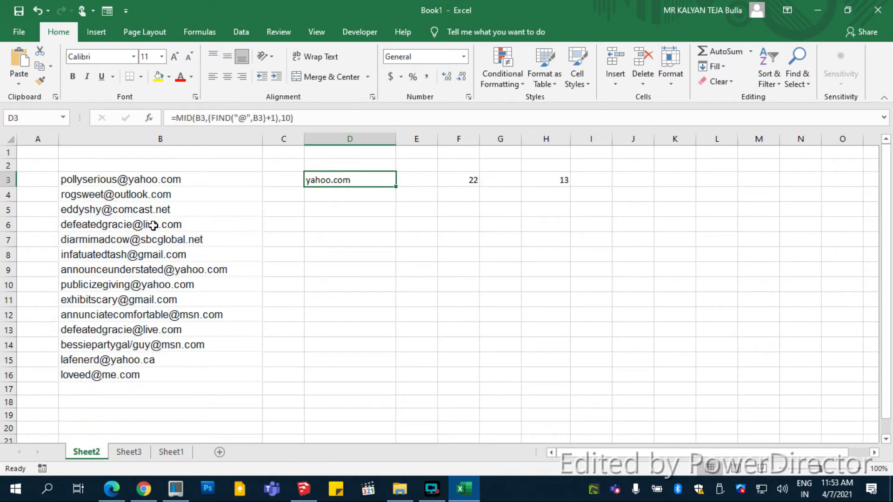
pyautogui.click(233, 166)
pyautogui.write('EMAIL IDS')
pyautogui.click(346, 165)
pyautogui.write('Domain')
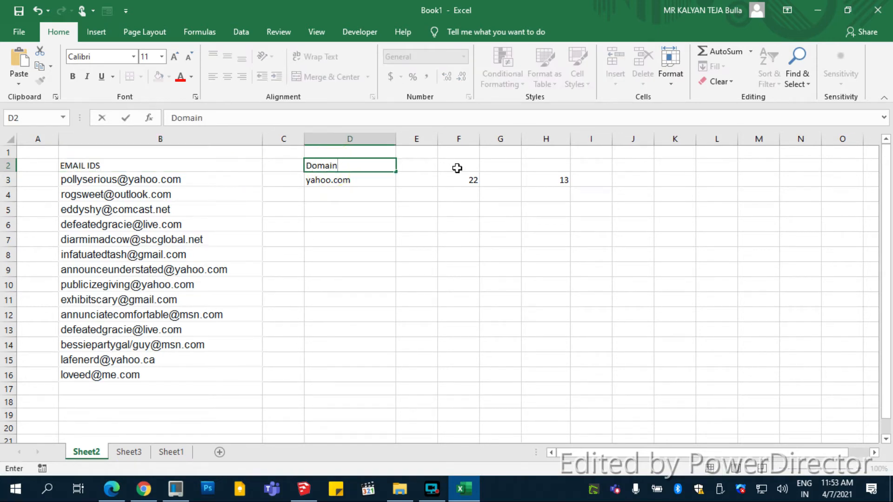
# Clear cell F3 and enter =LEN(B3) to count the characters of the first email address
pyautogui.click(468, 179)
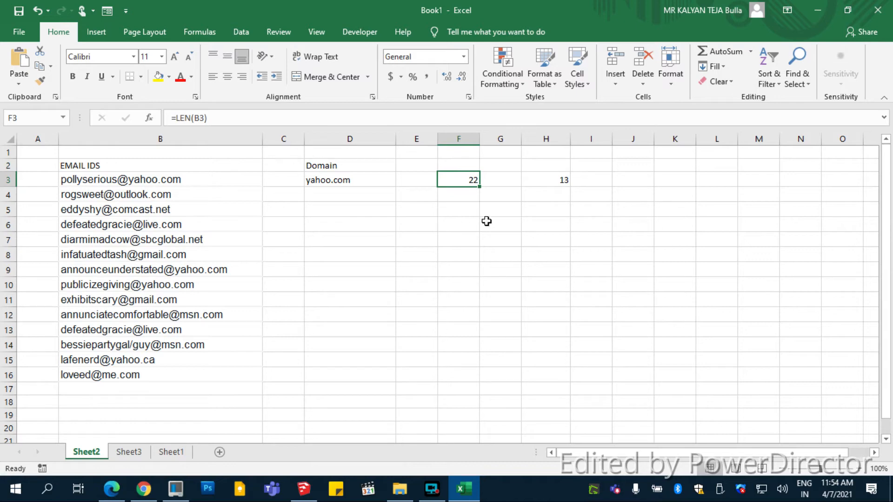
pyautogui.press('Delete')
pyautogui.write('=')
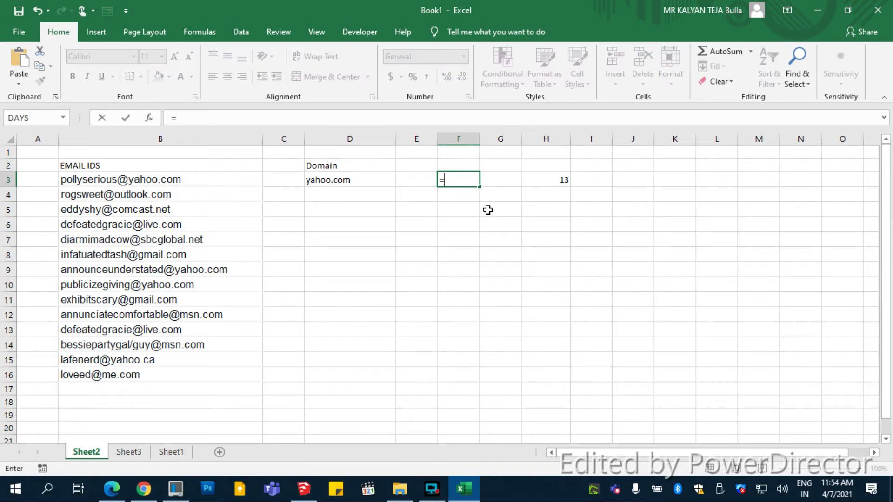
pyautogui.write('len(')
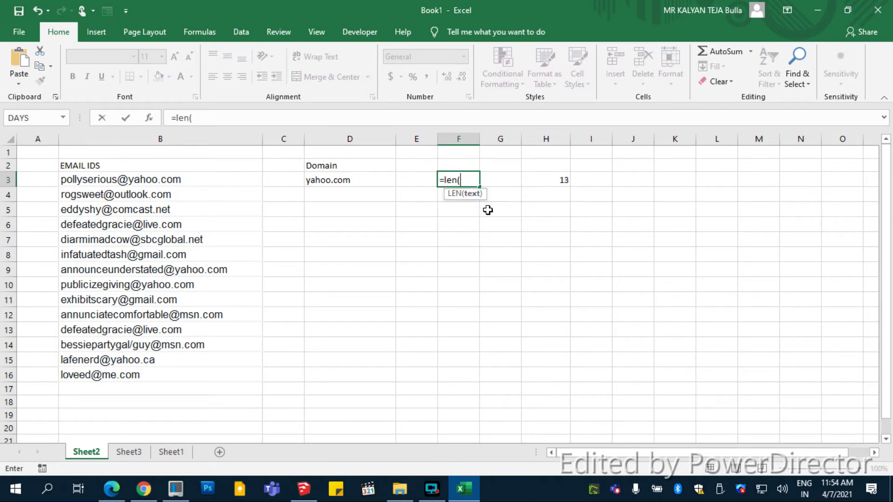
pyautogui.click(189, 180)
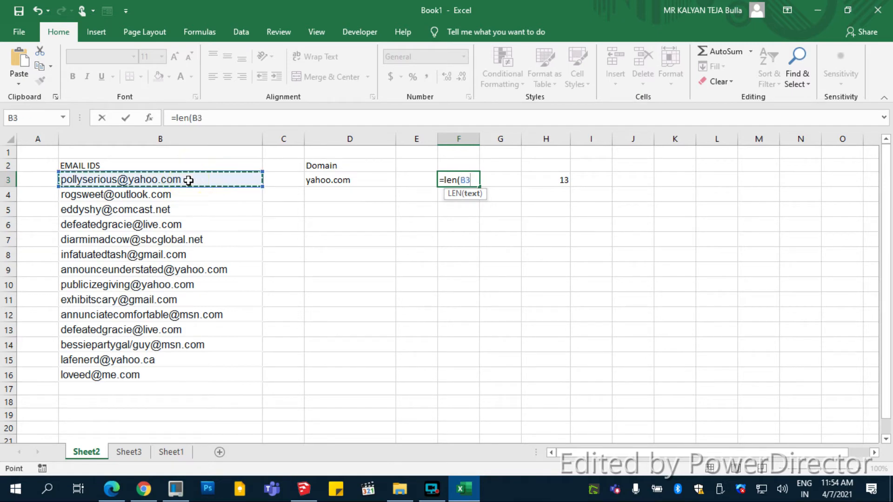
pyautogui.write(')')
pyautogui.press('Return')
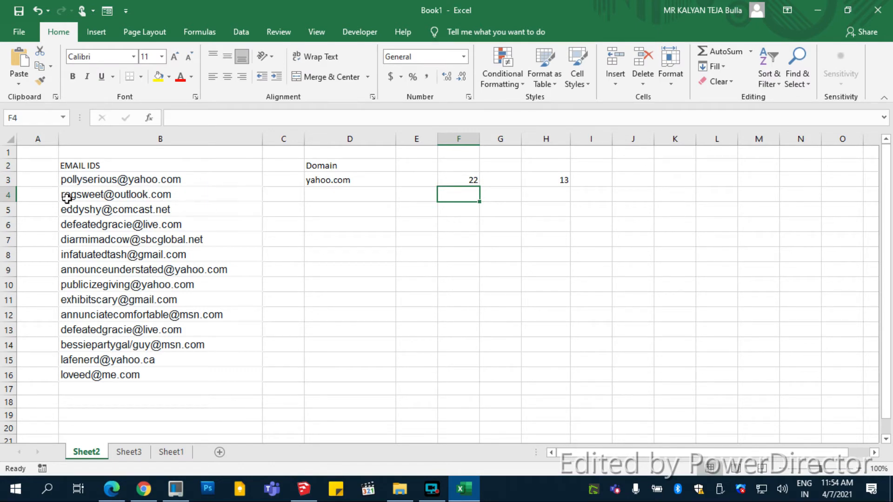
pyautogui.click(449, 181)
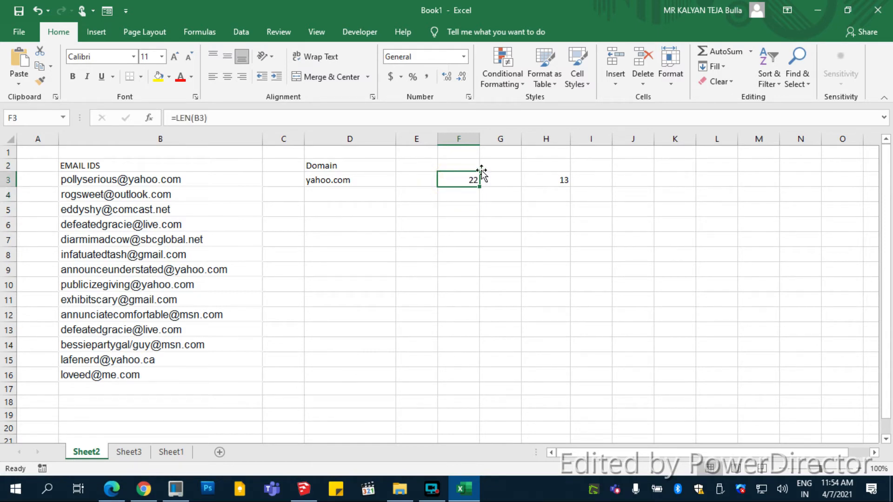
pyautogui.click(350, 167)
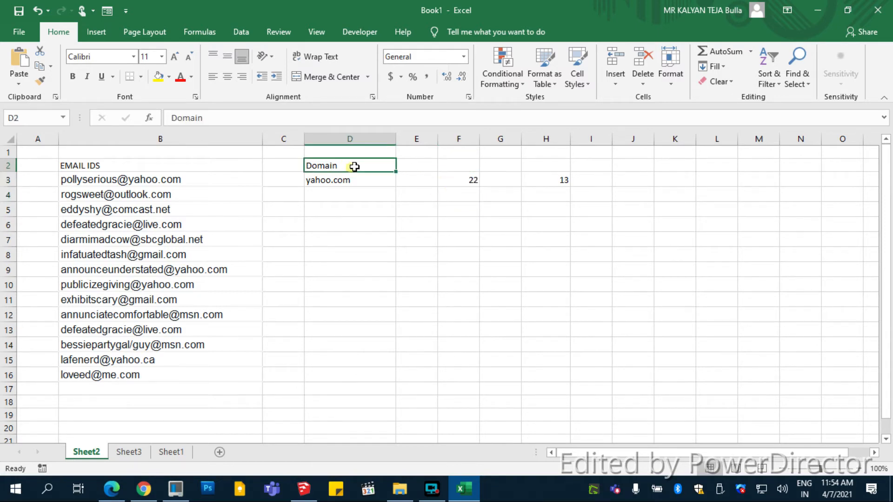
pyautogui.click(455, 169)
pyautogui.write('tot')
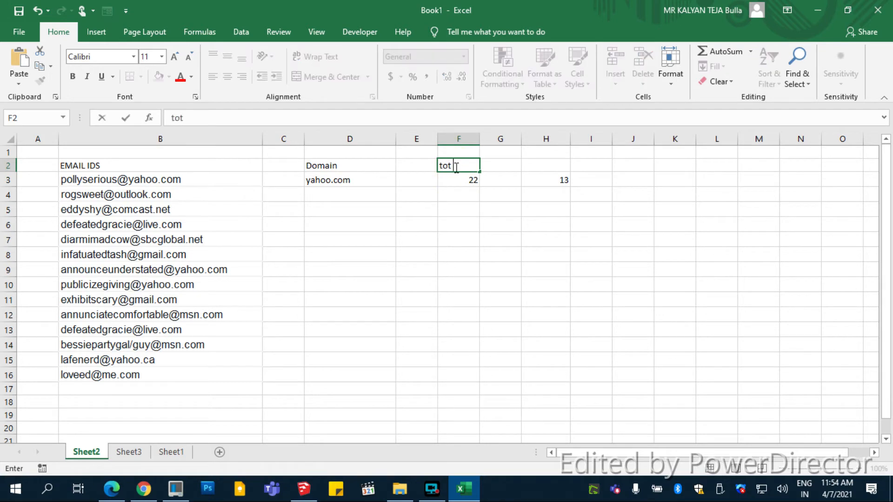
pyautogui.press('BackSpace')
pyautogui.press('BackSpace')
# Center and bold the EMAIL IDS and Domain headings in row 2
pyautogui.click(332, 166)
pyautogui.keyDown('shift'); pyautogui.click(117, 167); pyautogui.keyUp('shift')
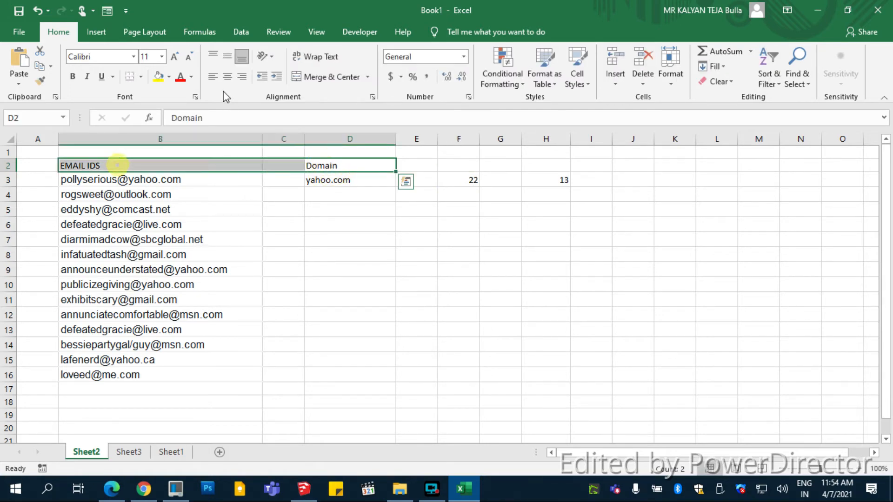
pyautogui.click(227, 75)
pyautogui.click(72, 77)
pyautogui.click(398, 194)
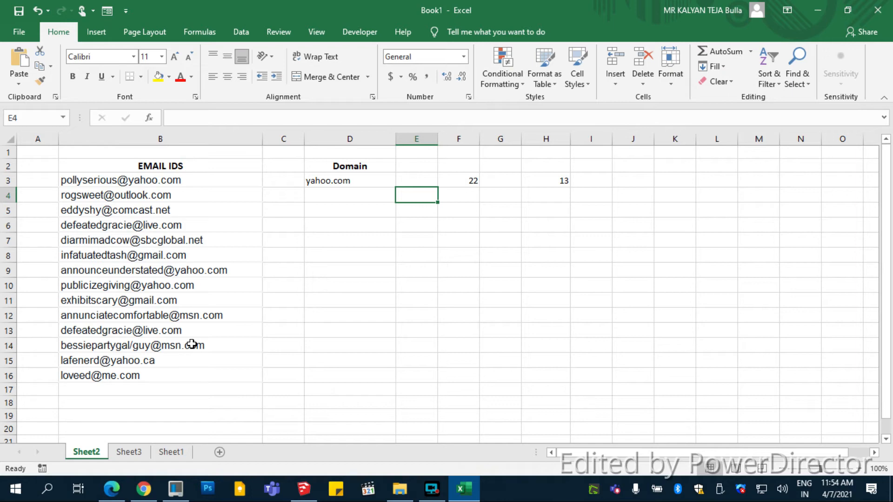
# Examine the formula in cell H3 that finds the @ in the first email address, including its B3 reference
pyautogui.click(547, 187)
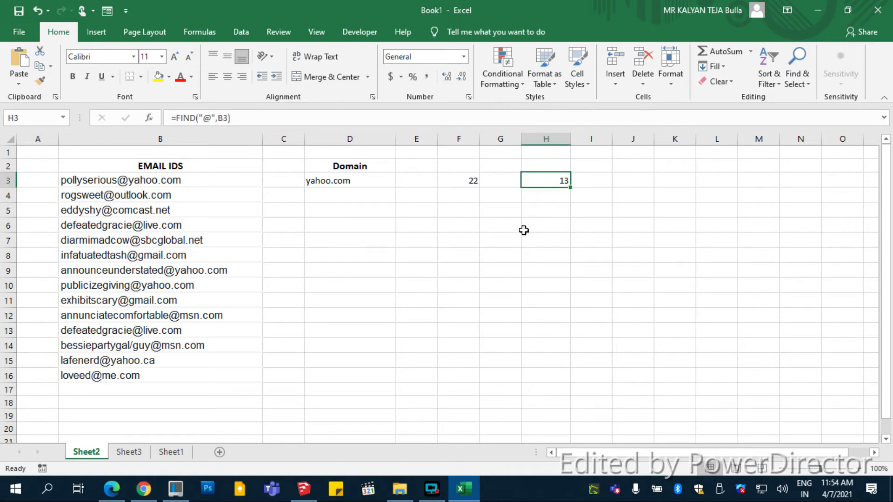
pyautogui.click(522, 231)
pyautogui.click(322, 231)
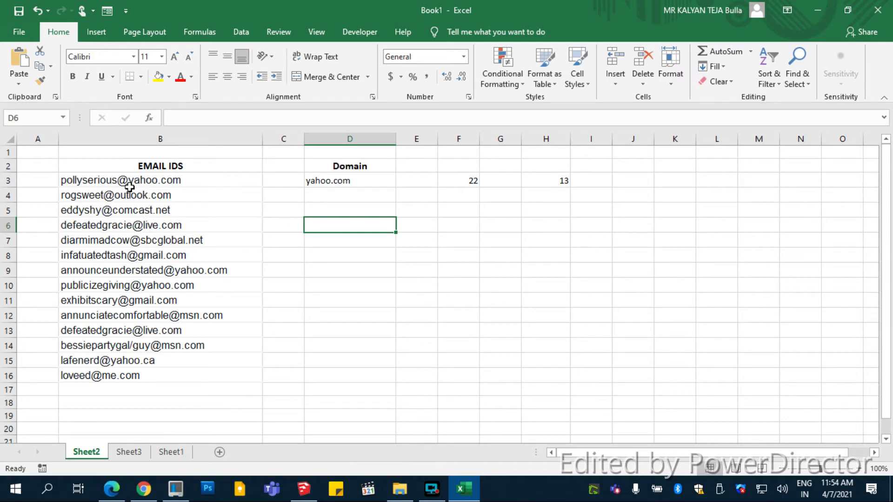
pyautogui.click(559, 180)
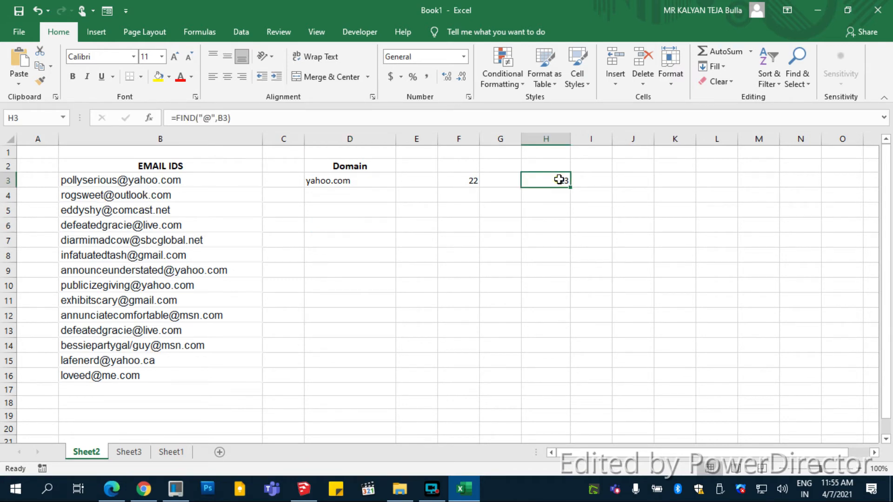
pyautogui.click(222, 118)
pyautogui.click(205, 180)
pyautogui.press('Return')
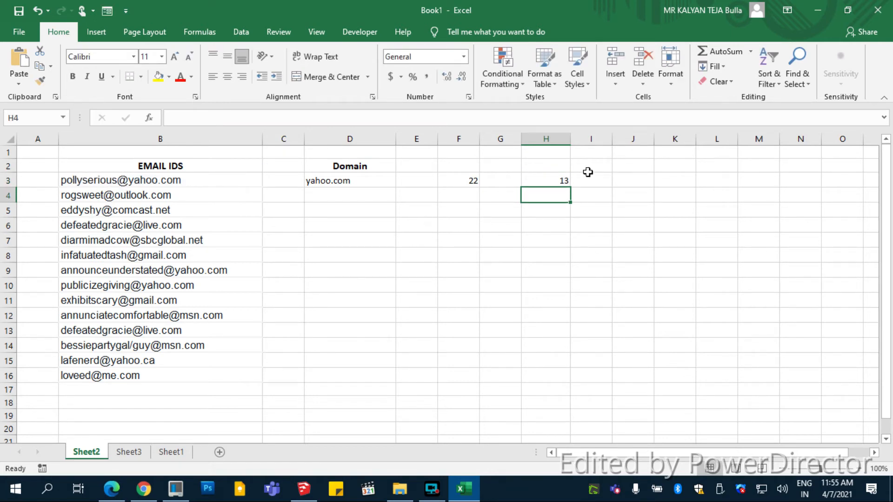
# Fill the FIND formula from cell H3 down to H5 to locate the @ in the next two email addresses
pyautogui.click(559, 179)
pyautogui.moveTo(571, 188); pyautogui.dragTo(573, 211)
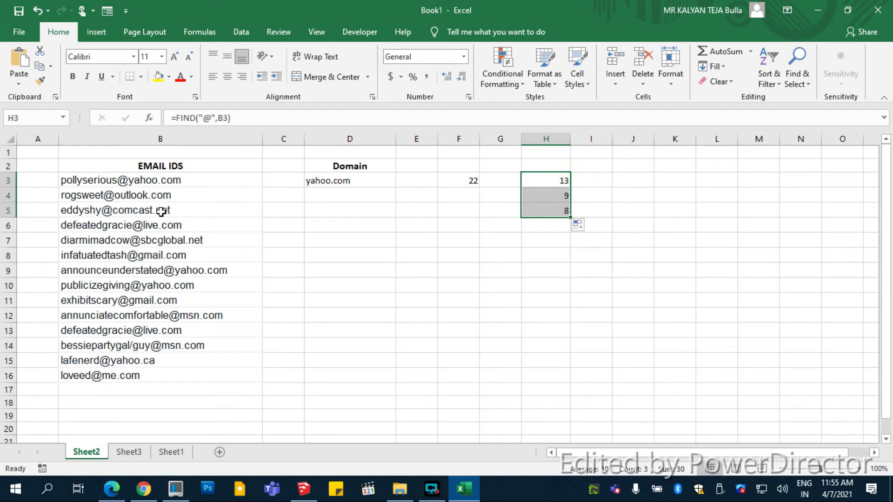
pyautogui.click(566, 243)
pyautogui.click(554, 181)
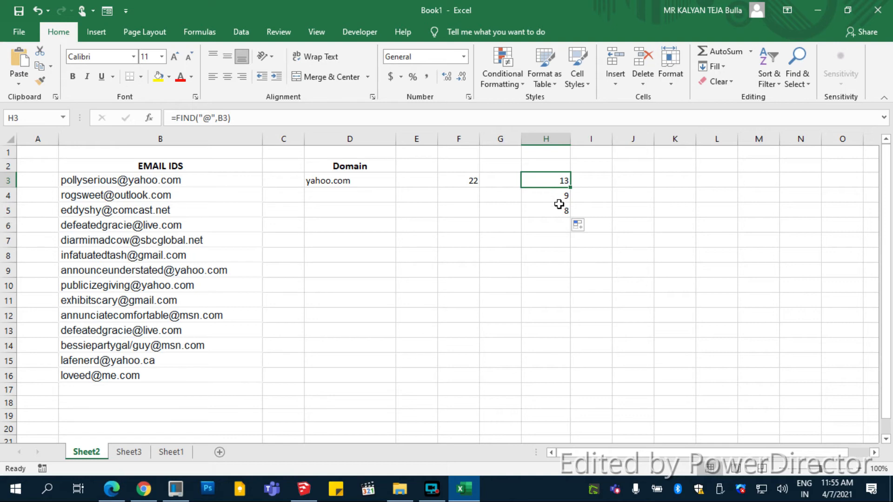
pyautogui.click(347, 180)
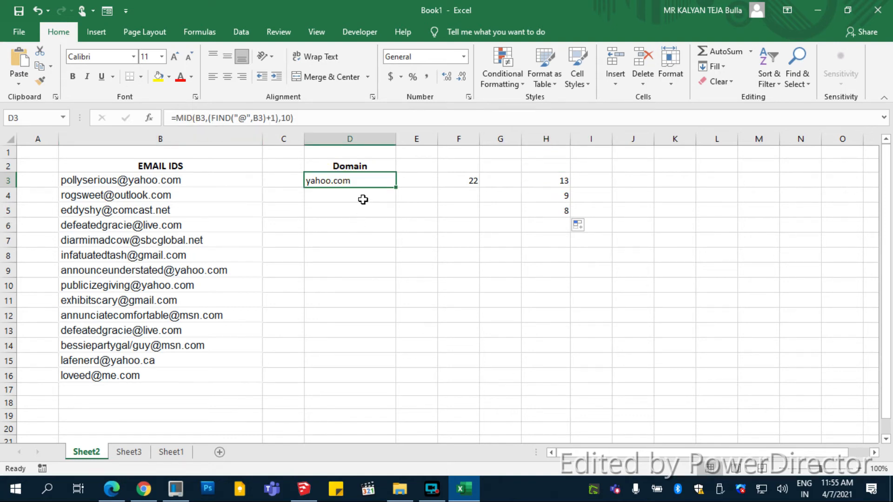
# Replace the nested FIND expression in cell D3 with the fixed start position 13, making the formula =MID(B3,13,10)
pyautogui.click(210, 118)
pyautogui.write('(')
pyautogui.press('End')
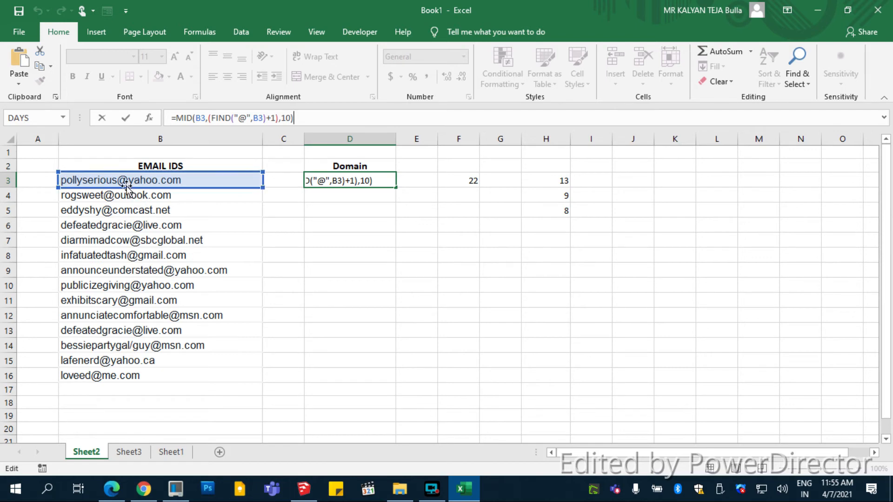
pyautogui.click(273, 118)
pyautogui.press('BackSpace')
pyautogui.press('BackSpace')
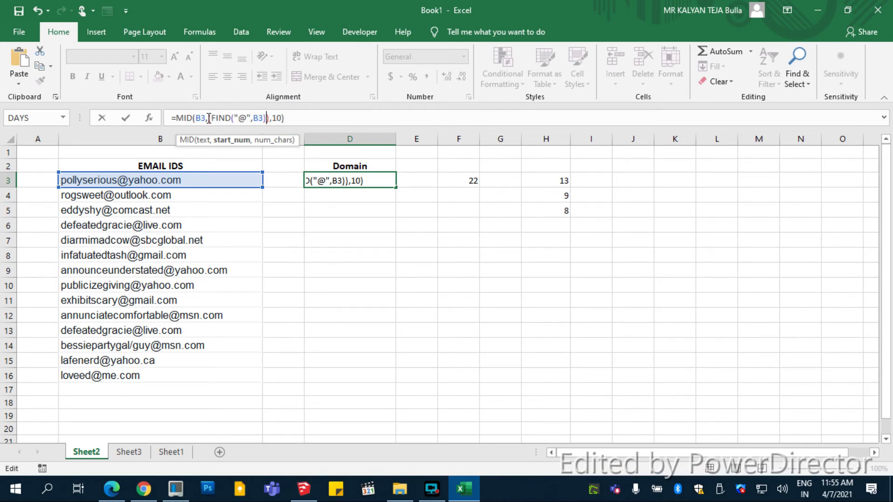
pyautogui.moveTo(209, 118); pyautogui.dragTo(268, 119)
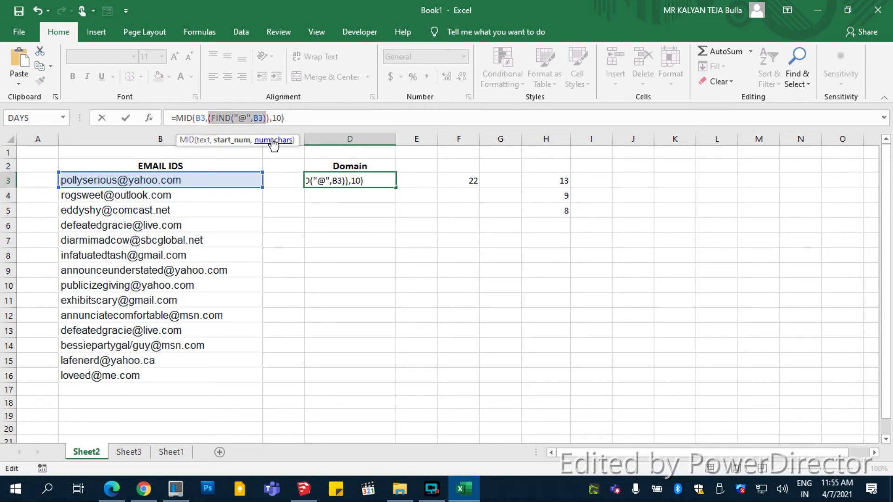
pyautogui.press('BackSpace')
pyautogui.write('13')
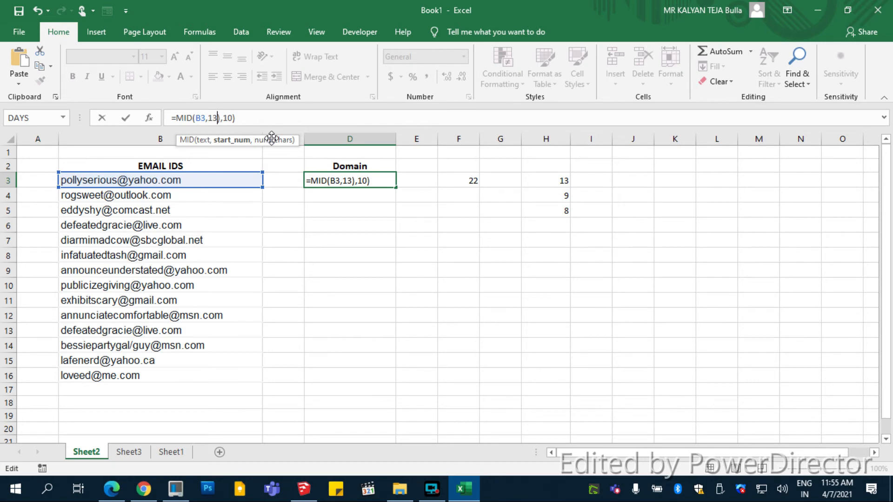
pyautogui.press('Delete')
pyautogui.press('Return')
pyautogui.click(374, 183)
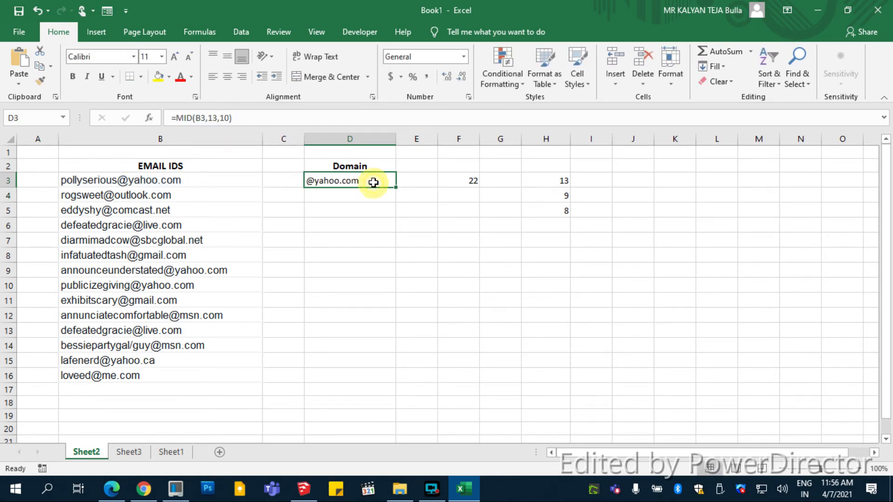
# Set the number of characters in D3's MID formula to 20, keeping 13 as the start position
pyautogui.click(207, 118)
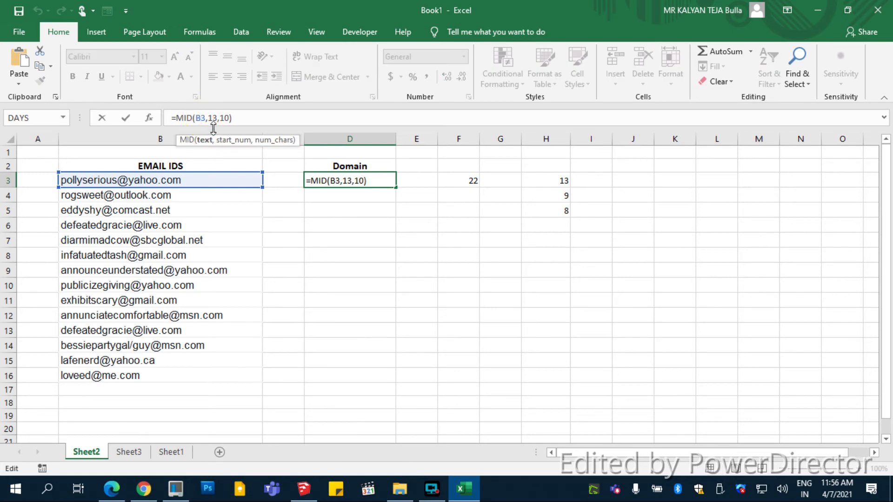
pyautogui.click(223, 140)
pyautogui.click(225, 118)
pyautogui.click(228, 116)
pyautogui.press('BackSpace')
pyautogui.write('20')
pyautogui.press('BackSpace')
pyautogui.press('BackSpace')
pyautogui.press('BackSpace')
pyautogui.write('20')
pyautogui.press('Return')
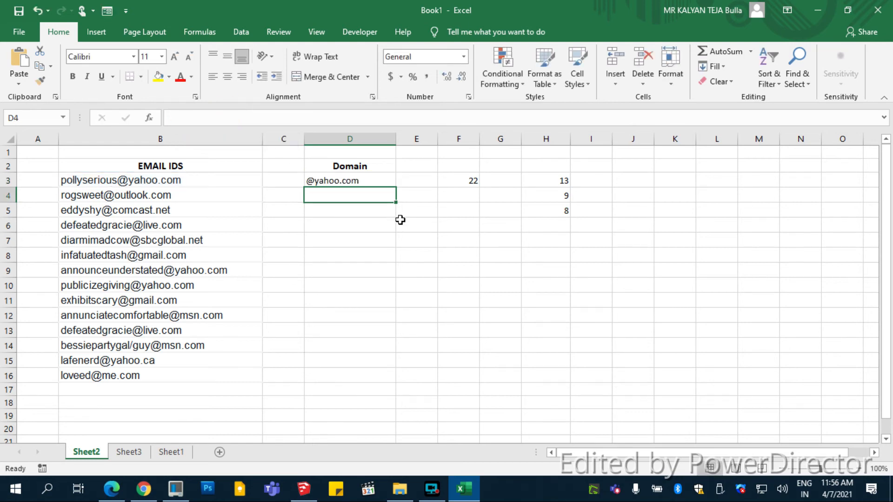
# Replace the fixed start position 13 in D3's formula with a nested FIND that looks for "@" in B3
pyautogui.click(376, 180)
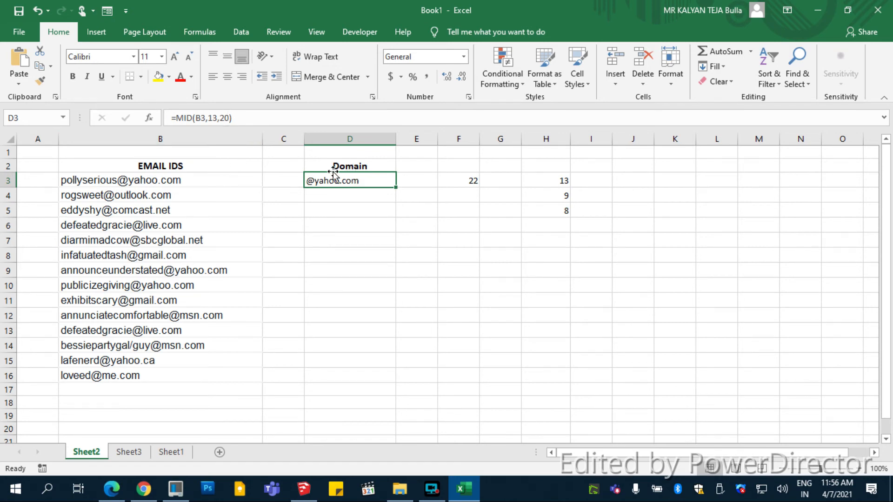
pyautogui.click(197, 117)
pyautogui.click(213, 118)
pyautogui.moveTo(219, 121); pyautogui.dragTo(211, 121)
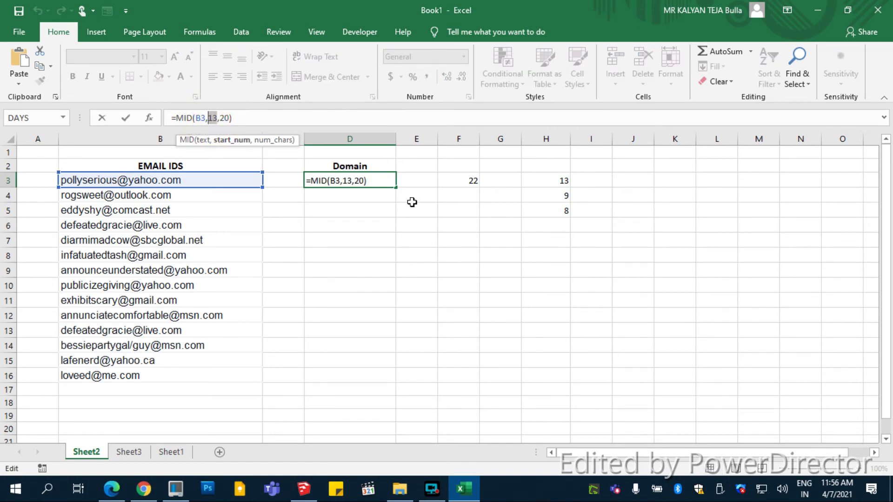
pyautogui.write('(')
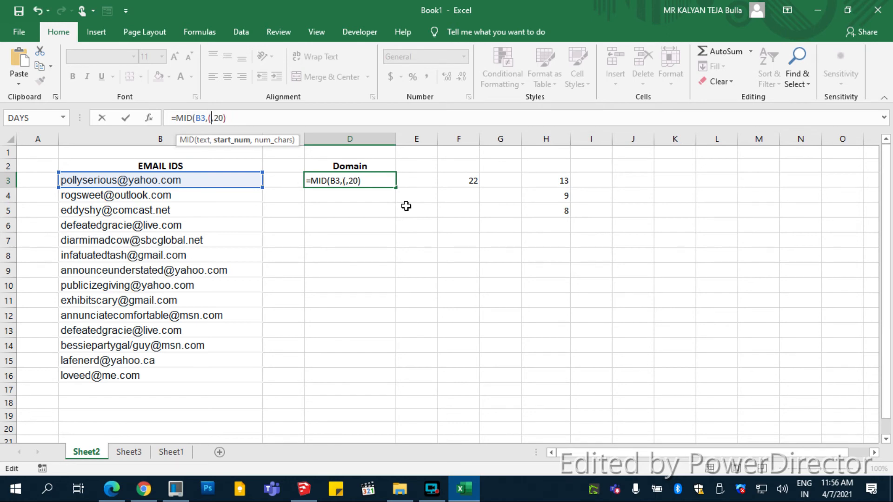
pyautogui.write('find')
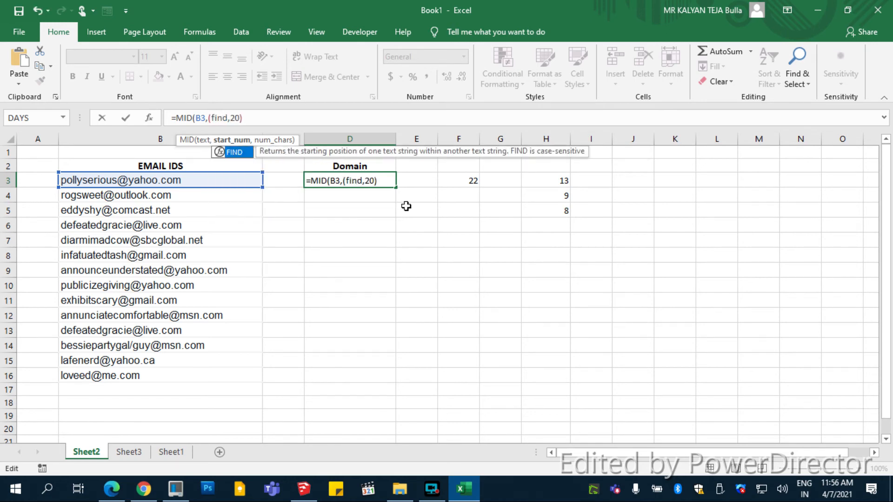
pyautogui.write('(')
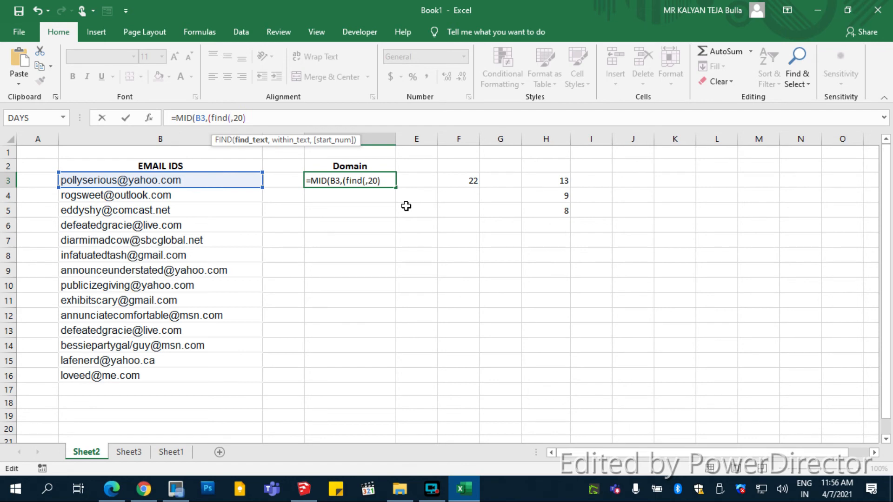
pyautogui.write('"@"')
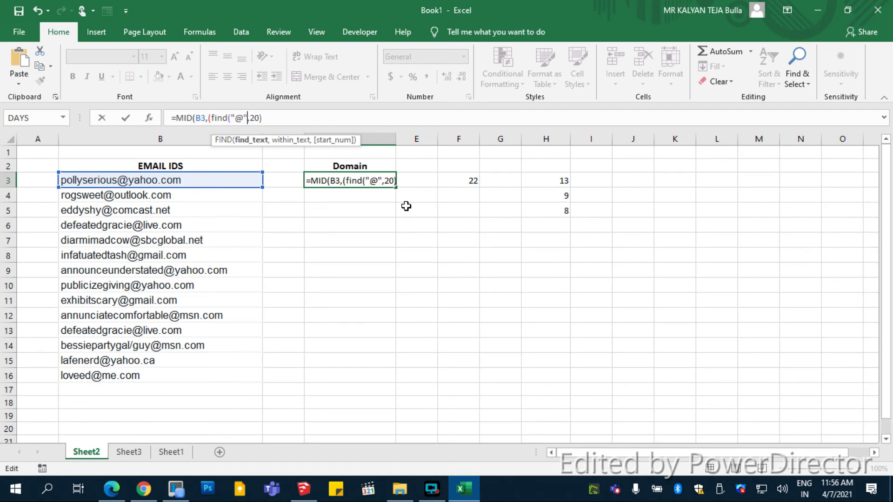
pyautogui.write(',B')
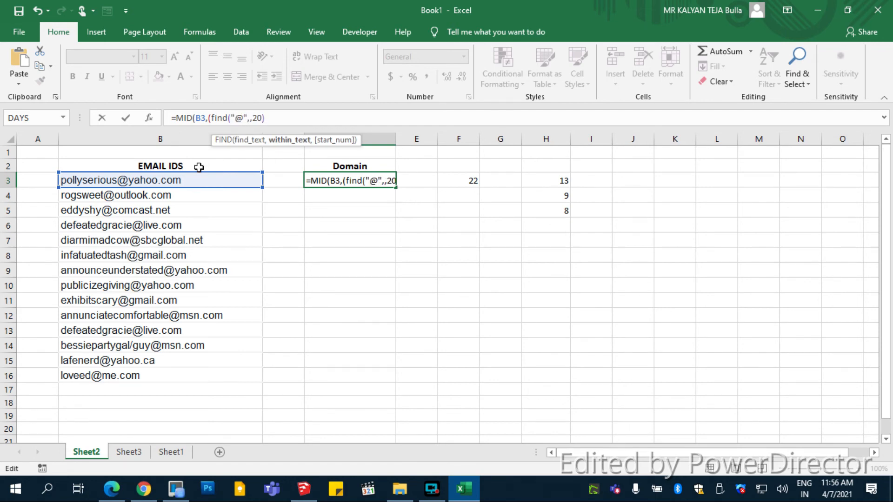
pyautogui.write('3')
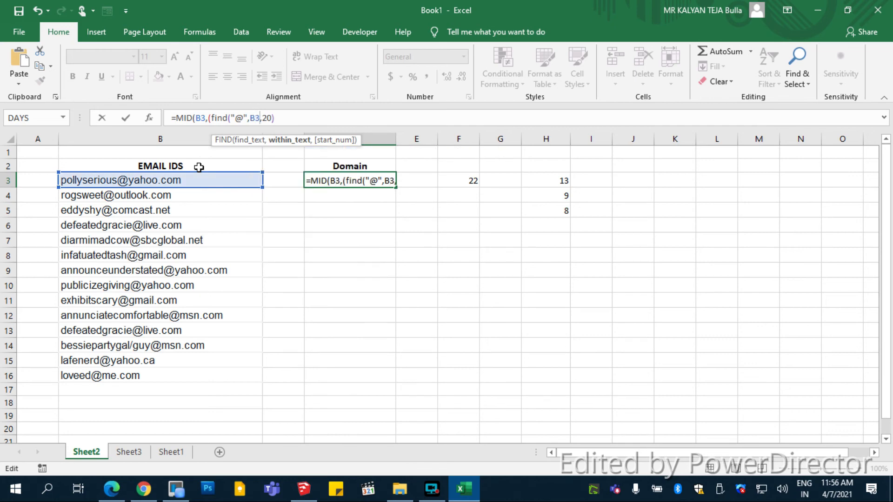
pyautogui.write(')')
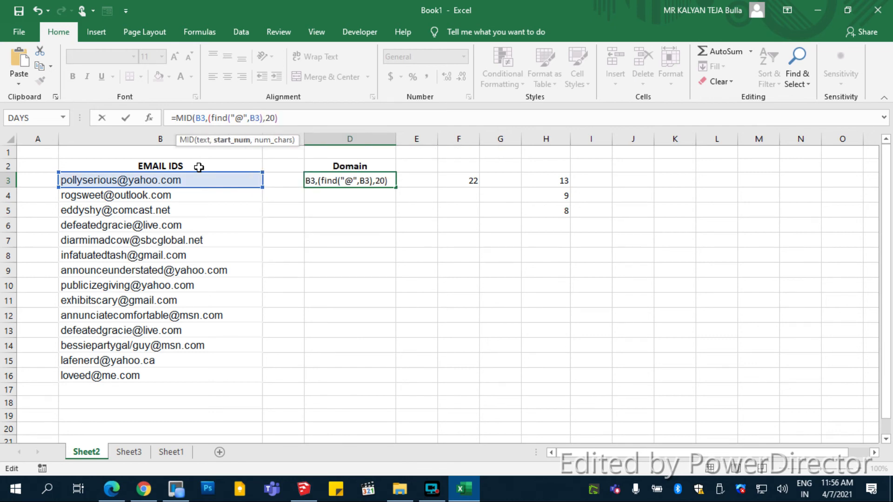
pyautogui.press('Return')
pyautogui.press('Return')
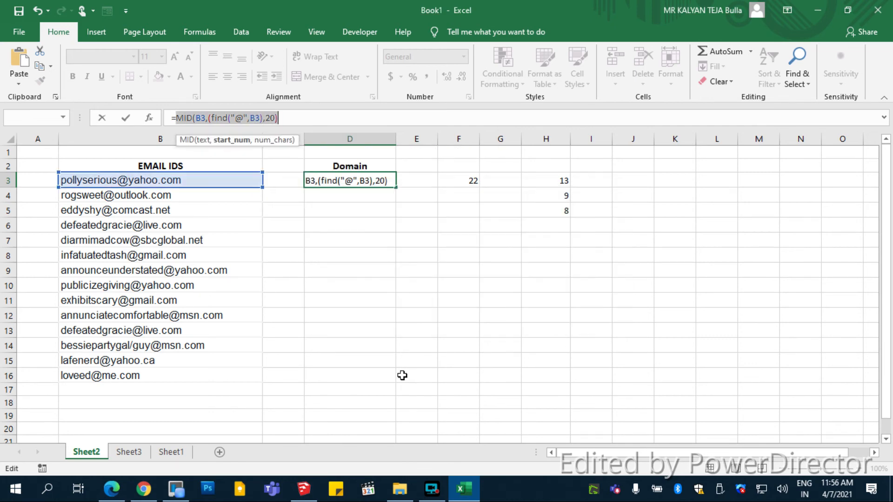
# Add the missing closing parenthesis after the nested FIND so D3 reads =MID(B3,(FIND("@",B3)),20)
pyautogui.click(303, 124)
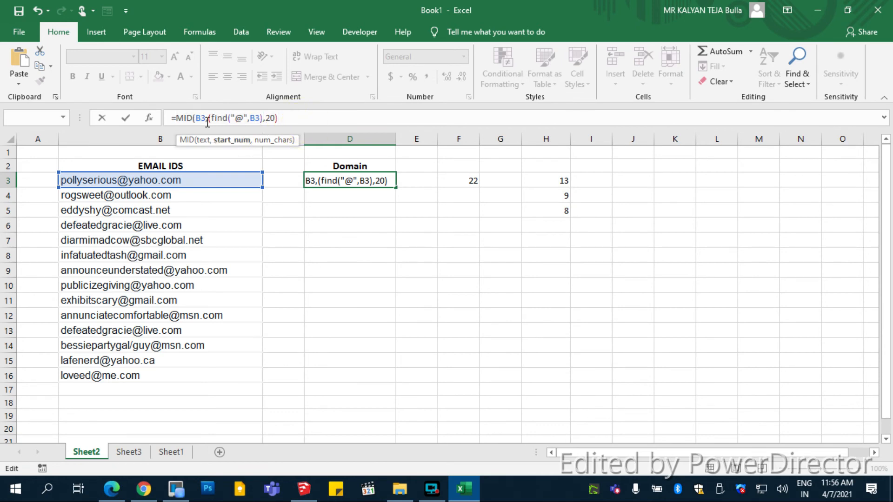
pyautogui.click(261, 117)
pyautogui.write(')')
pyautogui.press('Return')
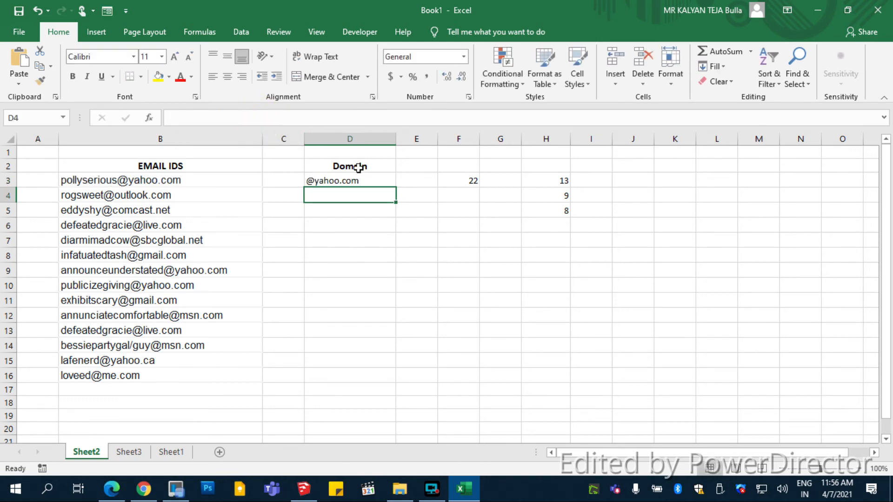
# Add +1 to the FIND result in D3 so the extracted domain starts after the @
pyautogui.click(356, 180)
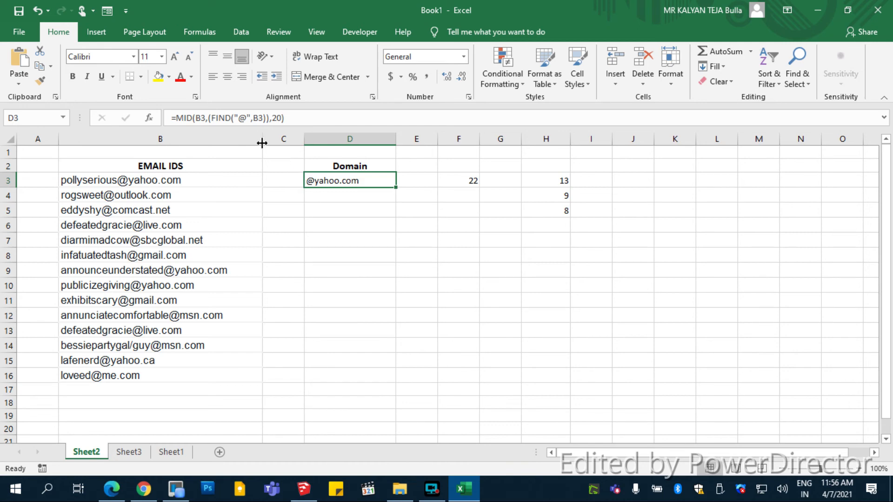
pyautogui.click(267, 119)
pyautogui.write('+1')
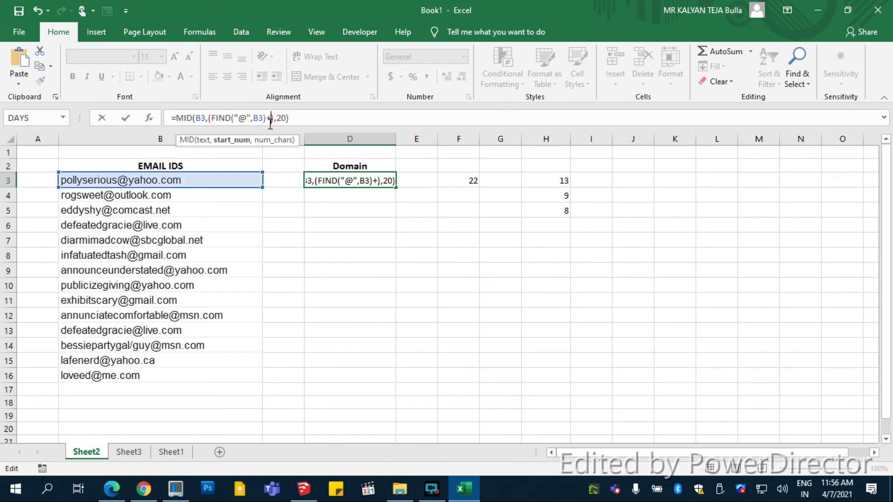
pyautogui.press('Return')
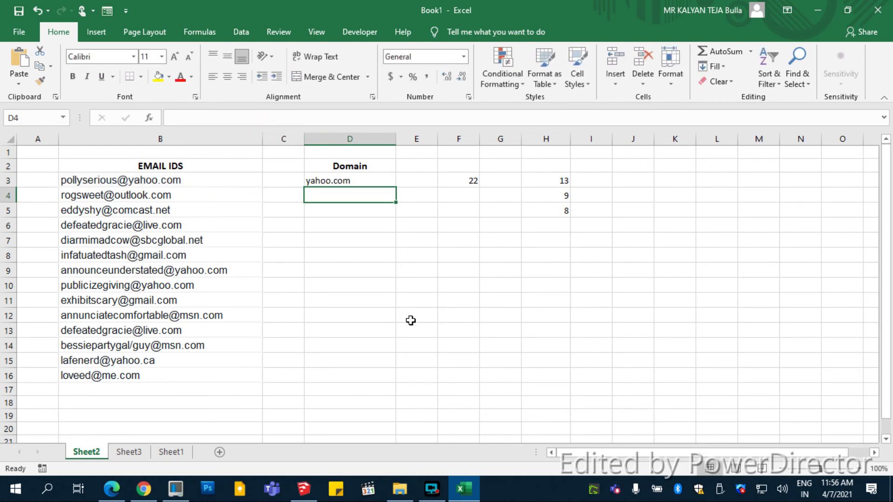
# Fill the domain formula from D3 down to D16 for the remaining email addresses
pyautogui.click(373, 183)
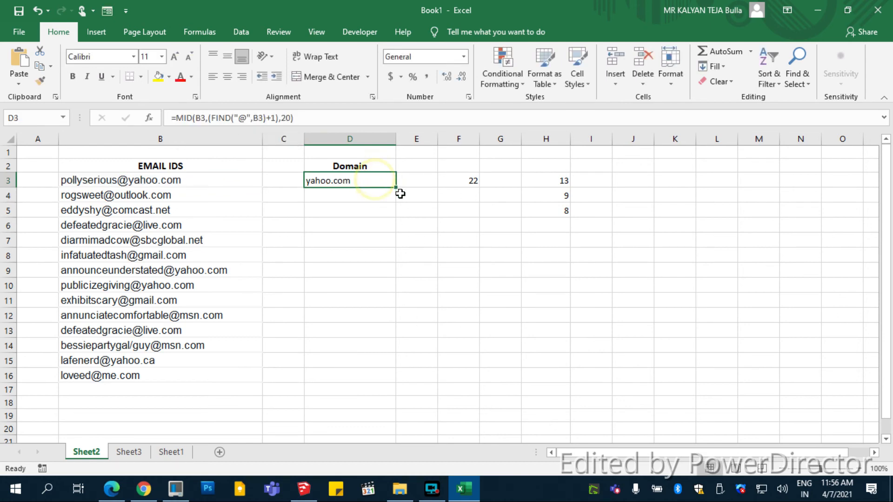
pyautogui.moveTo(396, 190); pyautogui.dragTo(397, 198)
pyautogui.moveTo(398, 339); pyautogui.dragTo(398, 391)
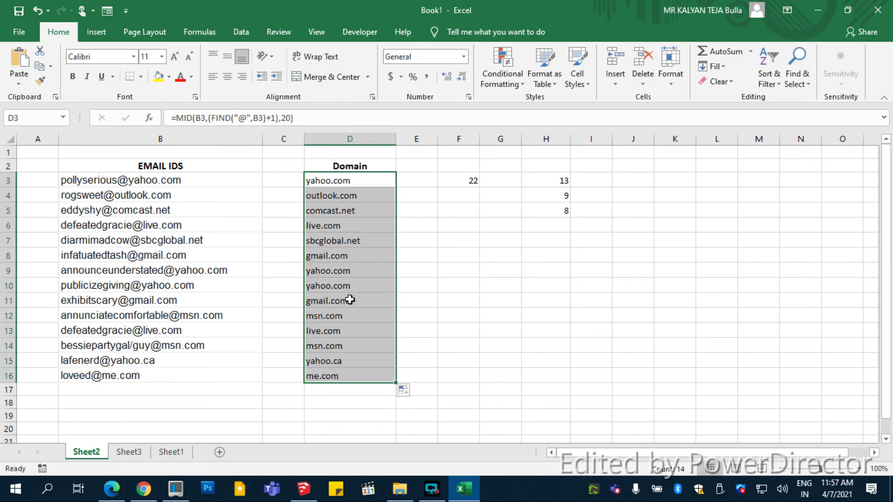
# Set the number of characters in cell D8's MID formula to 25
pyautogui.click(358, 264)
pyautogui.click(357, 255)
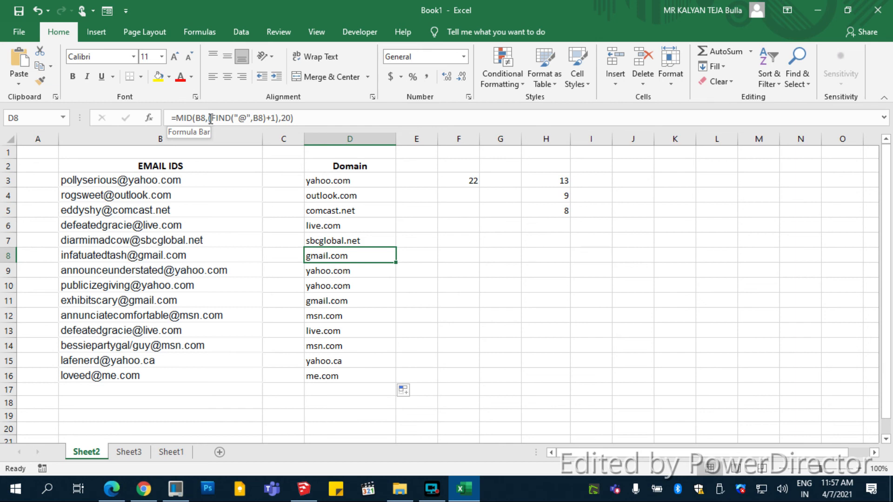
pyautogui.click(292, 118)
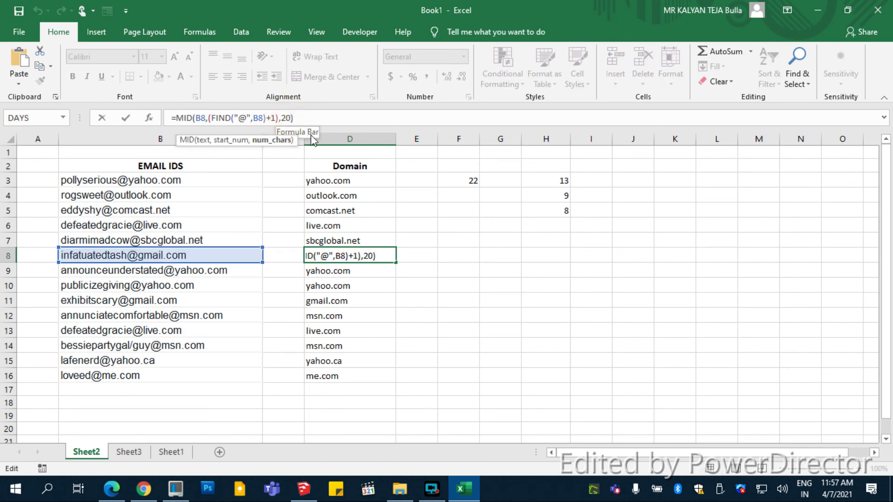
pyautogui.press('BackSpace')
pyautogui.write('5')
pyautogui.press('Return')
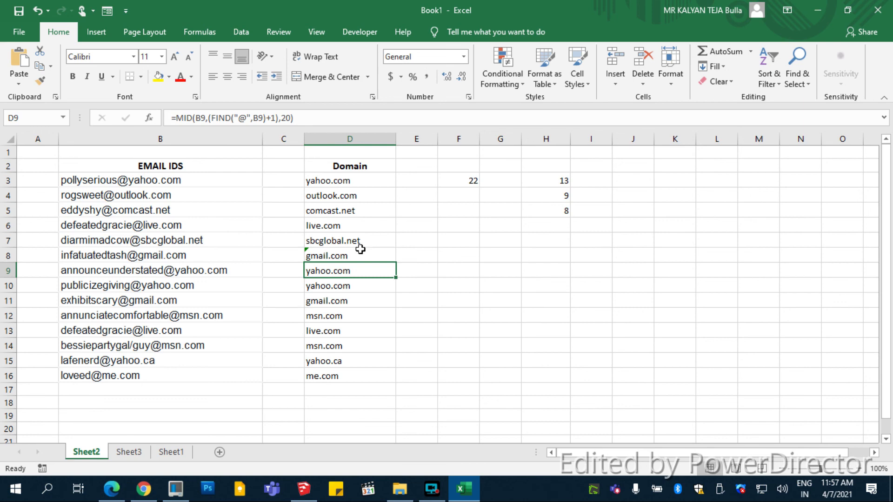
pyautogui.click(384, 184)
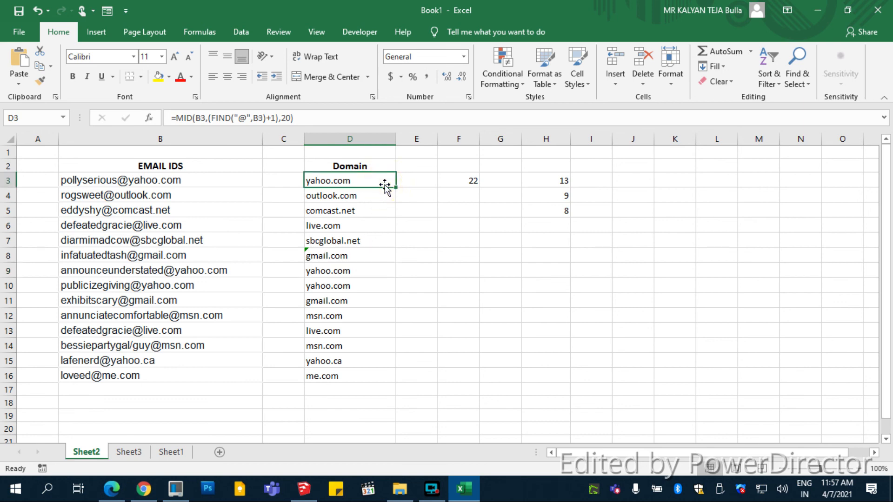
pyautogui.keyDown('shift'); pyautogui.click(369, 380); pyautogui.keyUp('shift')
pyautogui.hotkey('ctrl', 'c')
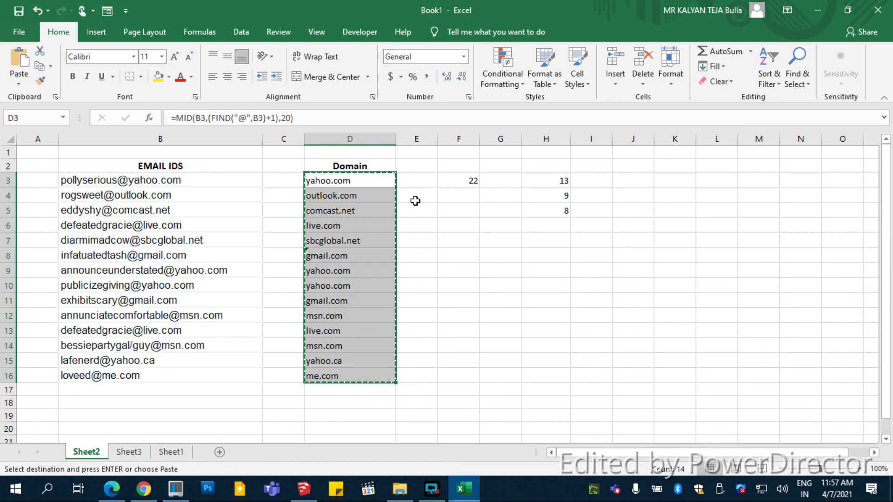
pyautogui.press('Escape')
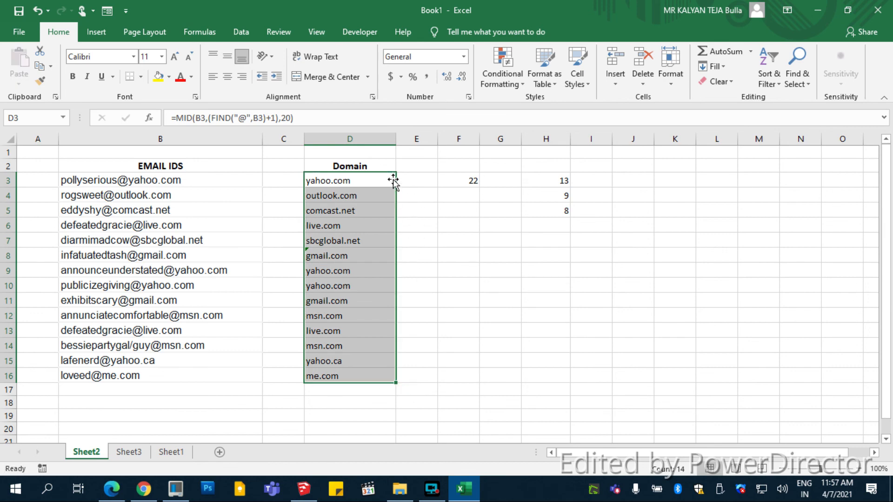
pyautogui.click(442, 182)
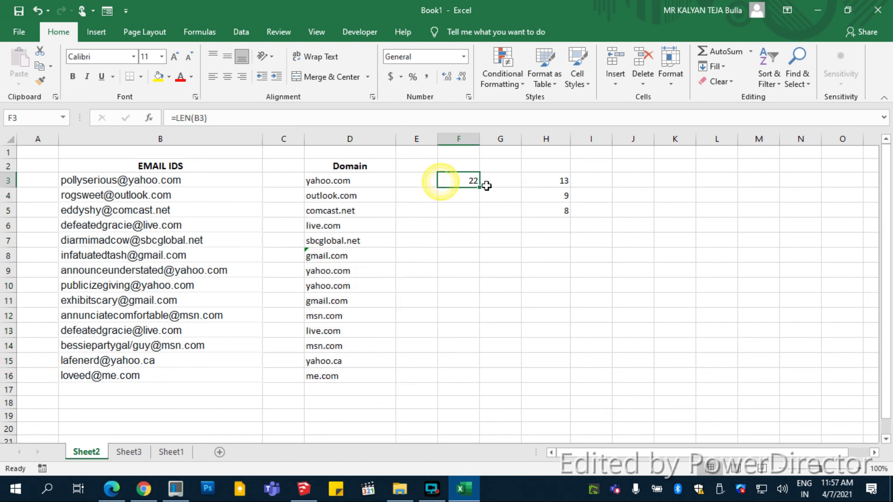
# Copy the domain cells D3:D16 and paste them back in place as values only
pyautogui.click(369, 181)
pyautogui.rightClick(370, 180)
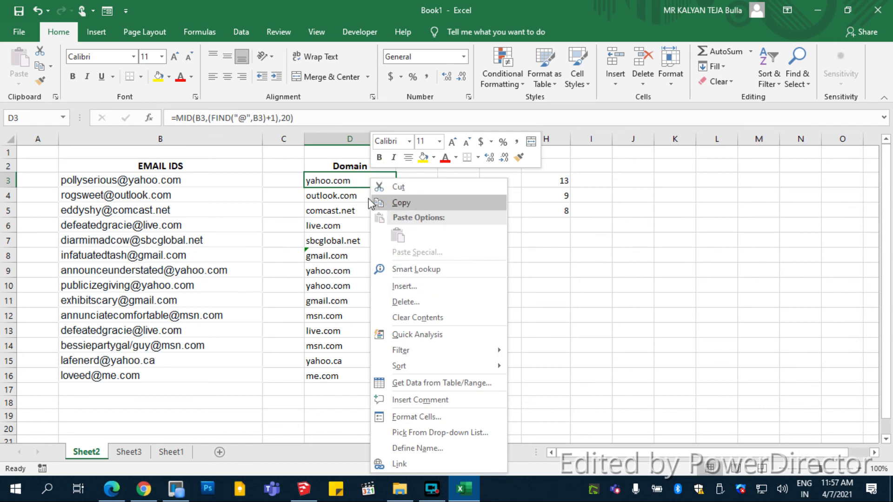
pyautogui.click(400, 203)
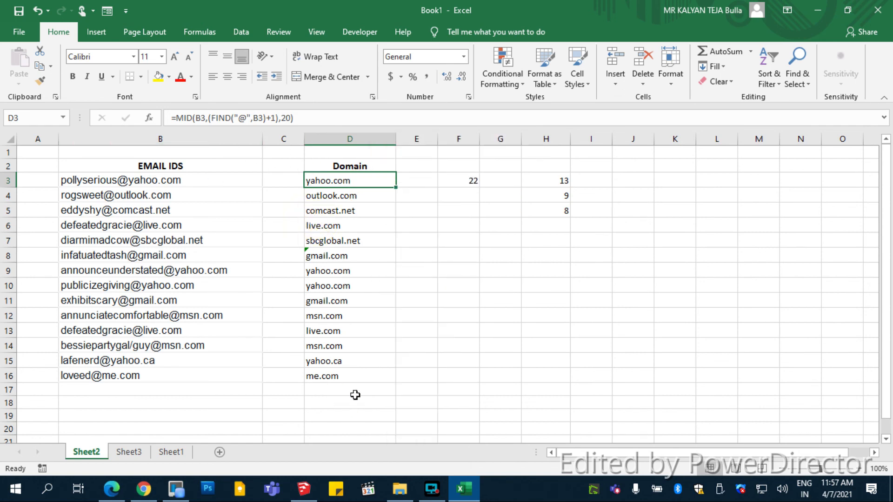
pyautogui.keyDown('shift'); pyautogui.click(355, 375); pyautogui.keyUp('shift')
pyautogui.hotkey('ctrl', 'c')
pyautogui.rightClick(352, 181)
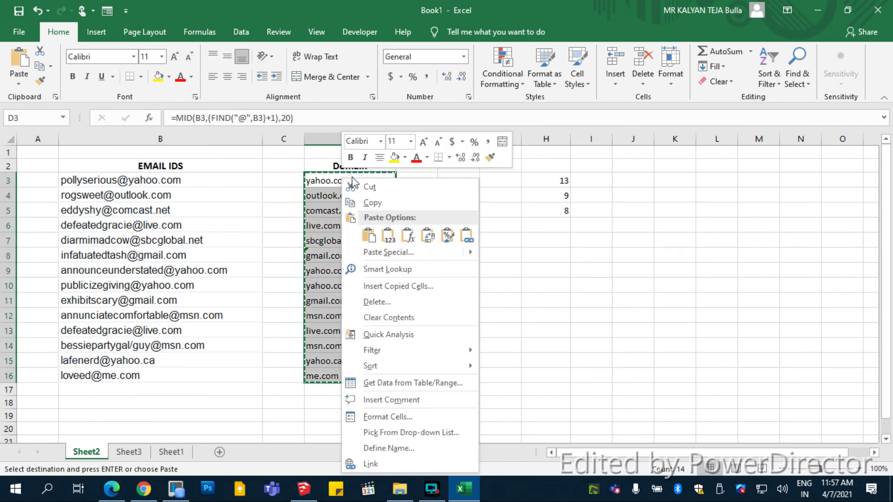
pyautogui.click(388, 236)
pyautogui.click(323, 207)
pyautogui.click(342, 239)
pyautogui.click(356, 316)
# Delete the email list with its heading in column B and the LEN and FIND helper results in columns F and H
pyautogui.moveTo(256, 401); pyautogui.dragTo(17, 124)
pyautogui.press('Delete')
pyautogui.moveTo(675, 389); pyautogui.dragTo(459, 152)
pyautogui.press('Delete')
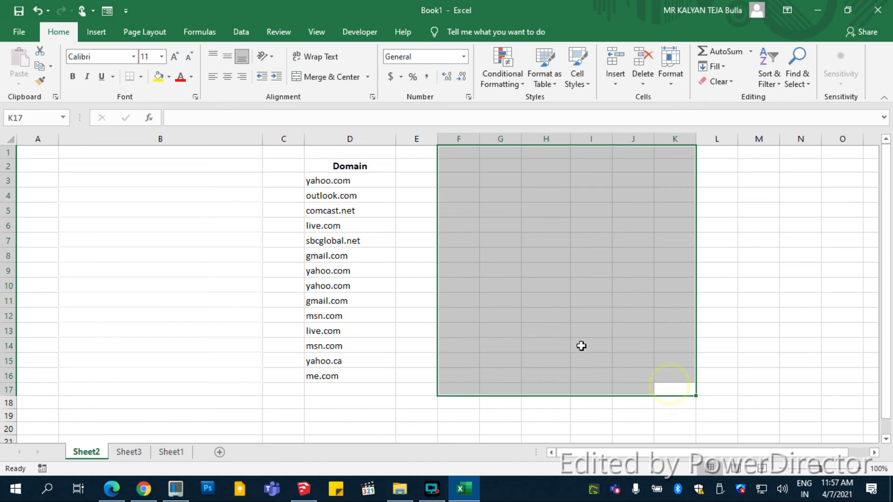
pyautogui.click(429, 312)
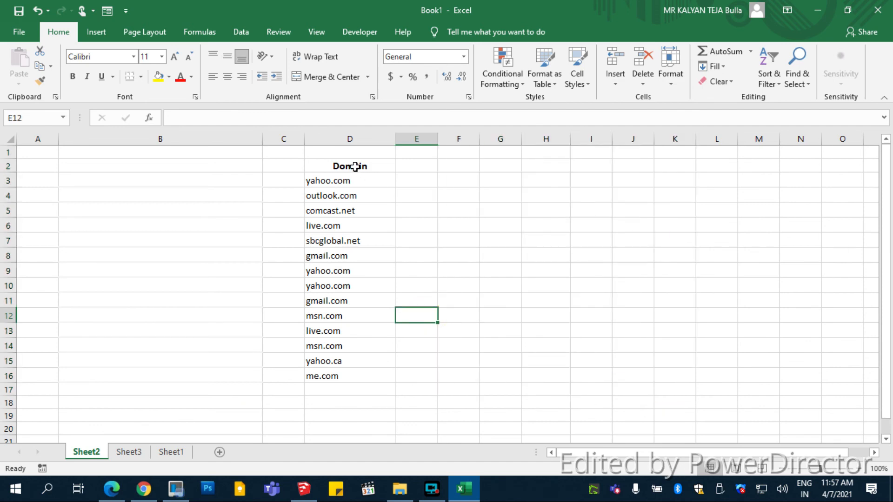
pyautogui.click(432, 488)
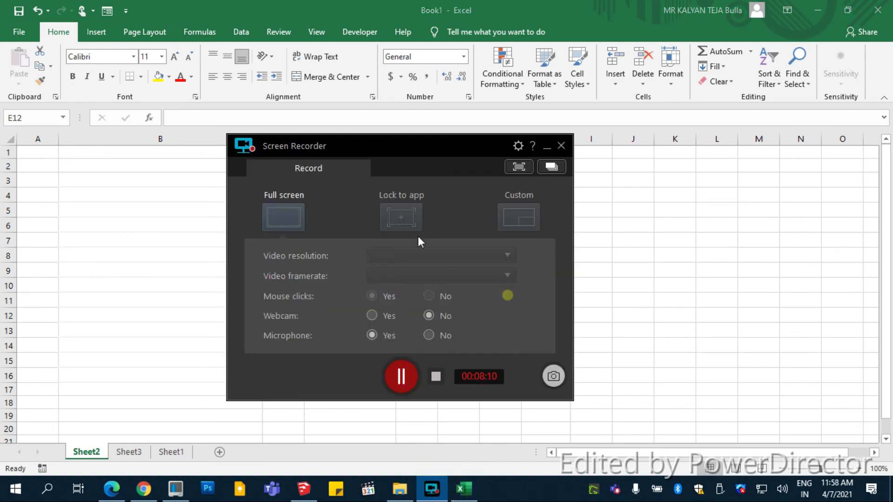